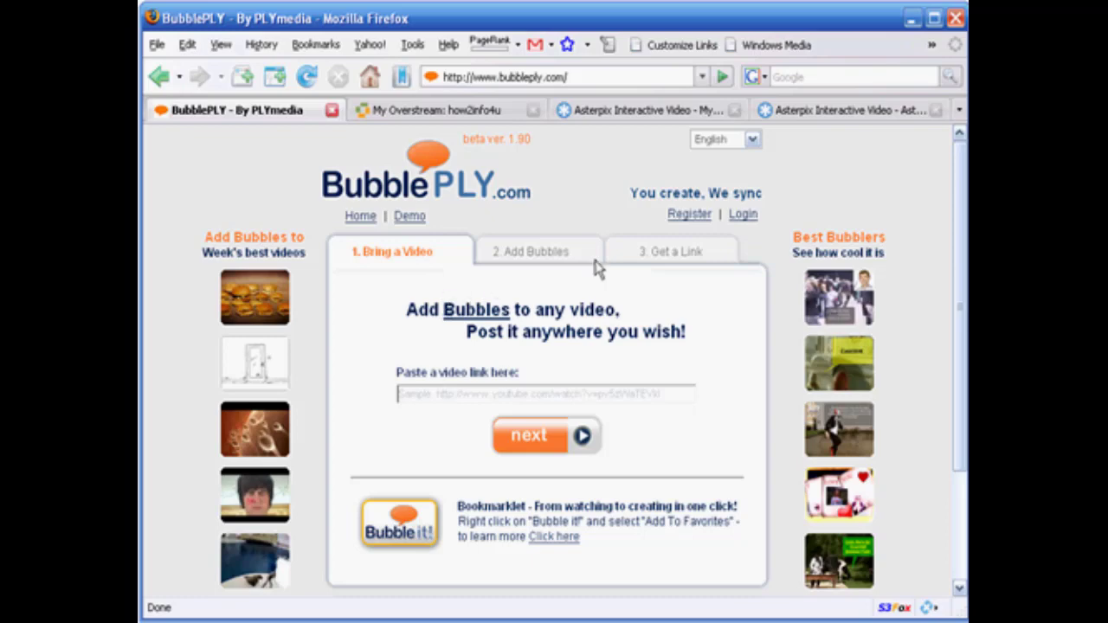
View the Asterpix account page and the other open Asterpix Interactive Video page.
click(585, 124)
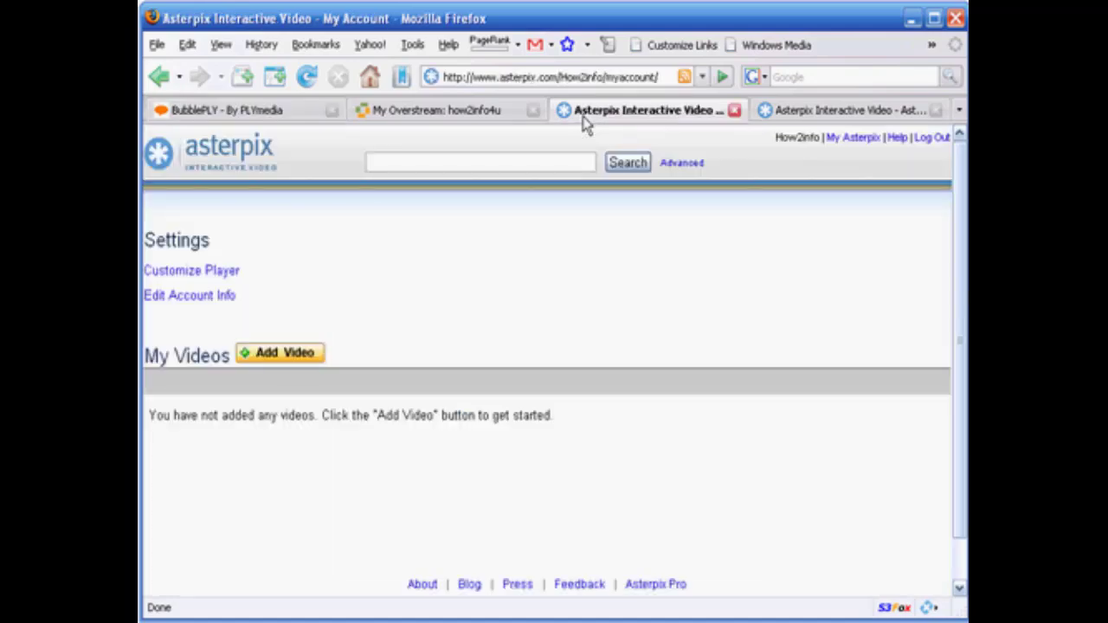
click(827, 111)
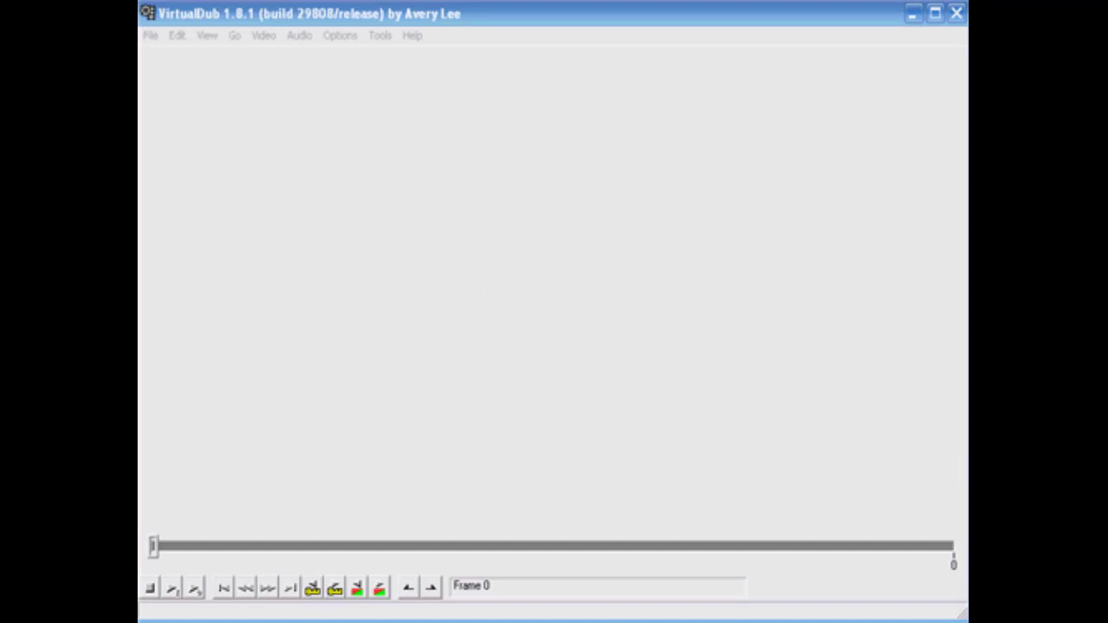
Switch to VirtualDub, open the video editLiveWebPg.avi and add the logo filter to it.
drag(151, 250, 391, 282)
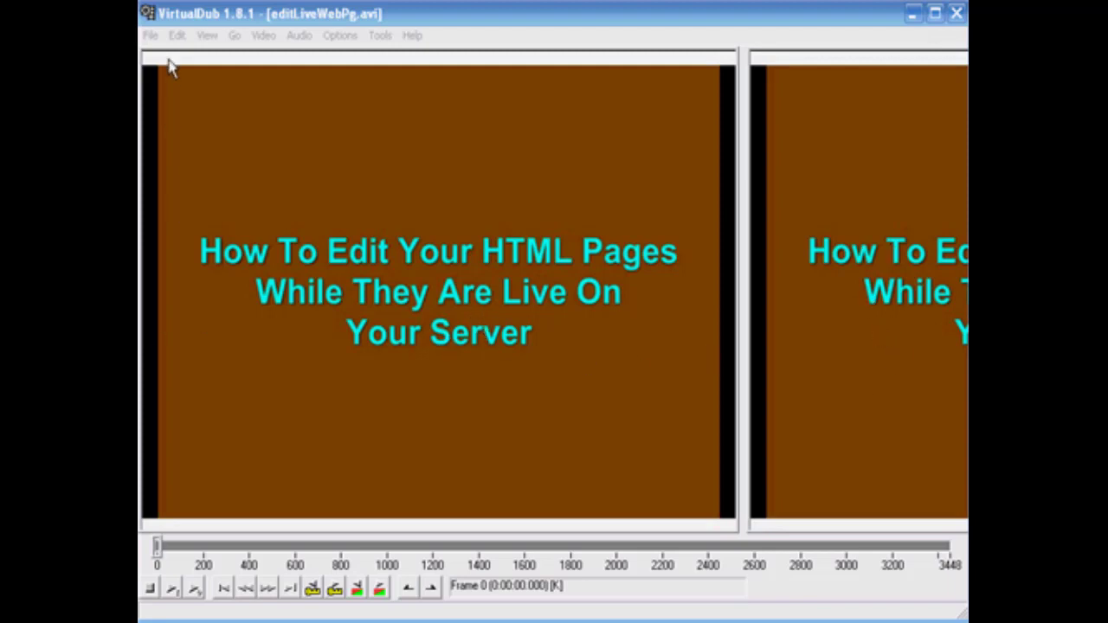
click(264, 39)
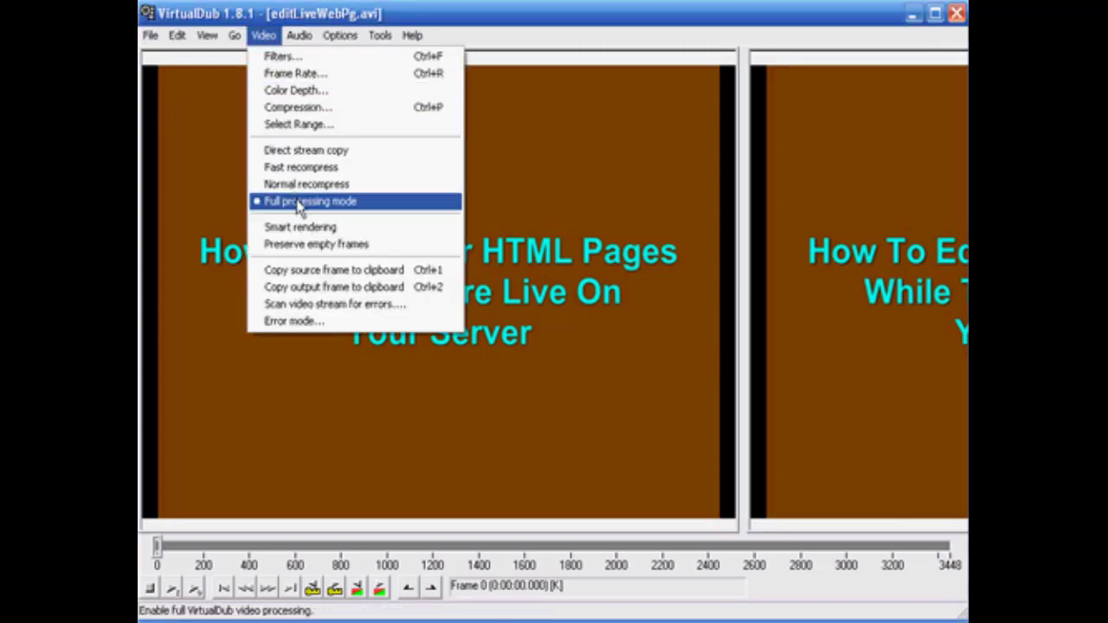
click(302, 57)
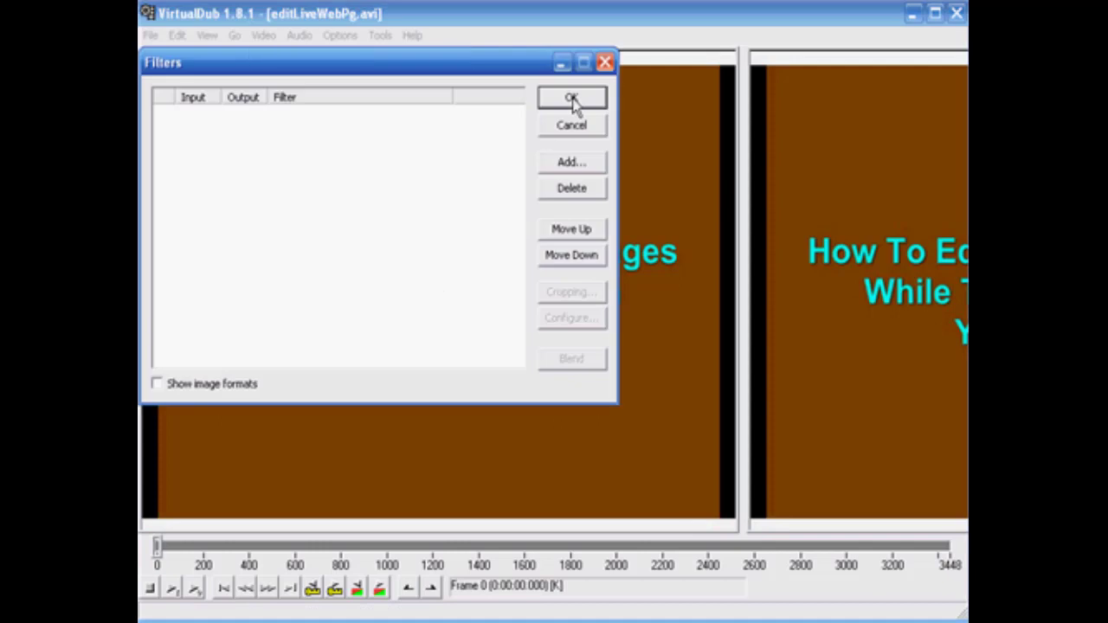
click(574, 163)
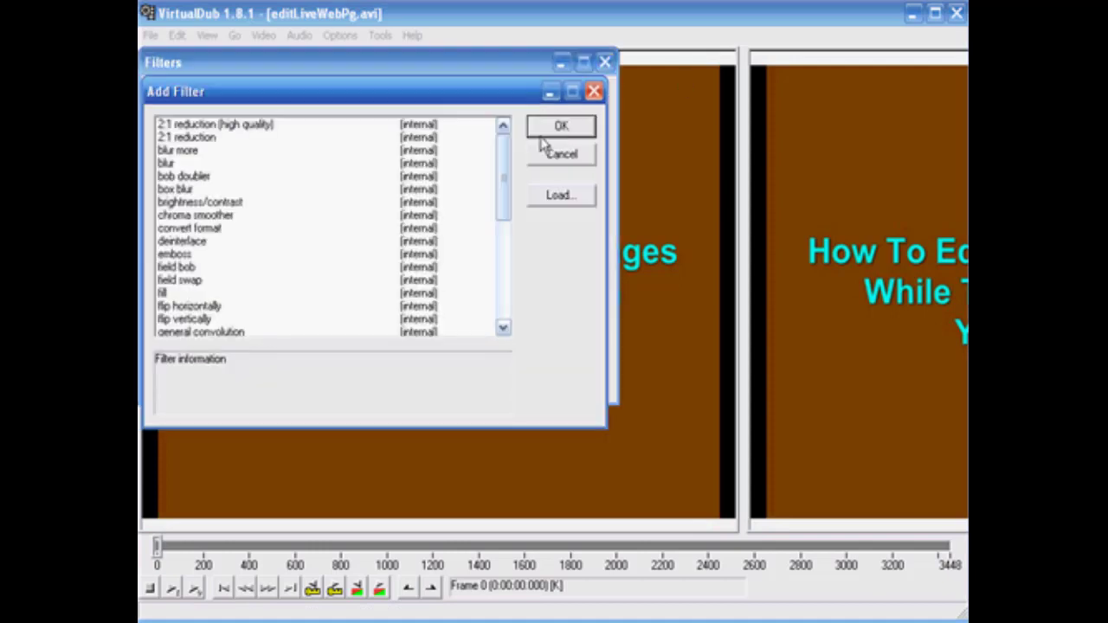
scroll(511, 292, down, 5)
click(170, 203)
double_click(170, 206)
Use SmallOrderBtn153x60.jpg as the logo image and justify it middle right (MR).
click(546, 119)
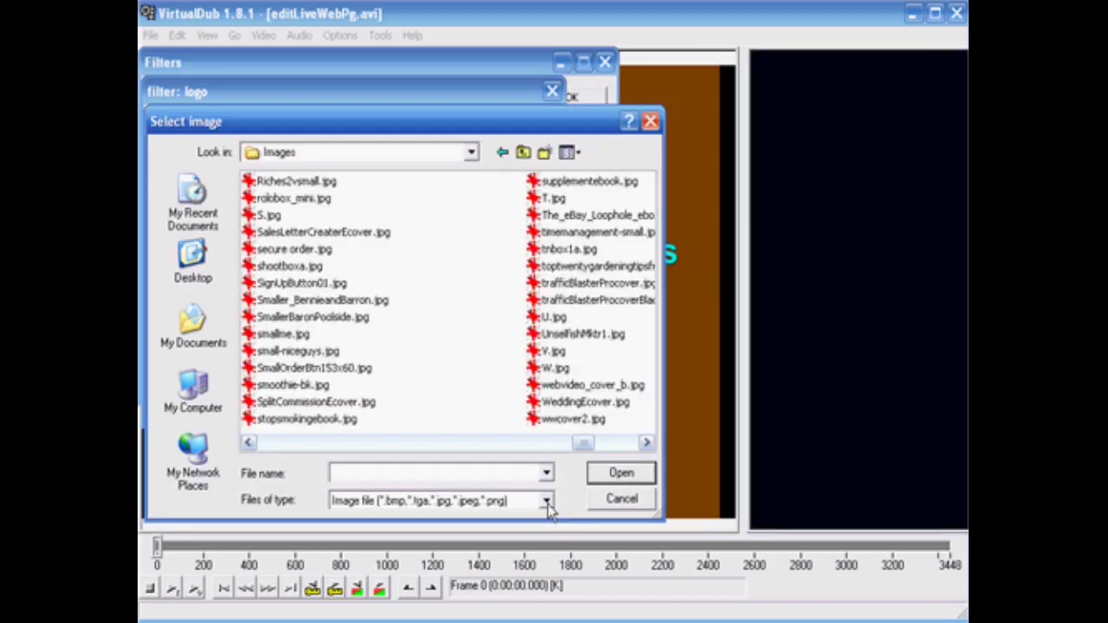
double_click(300, 371)
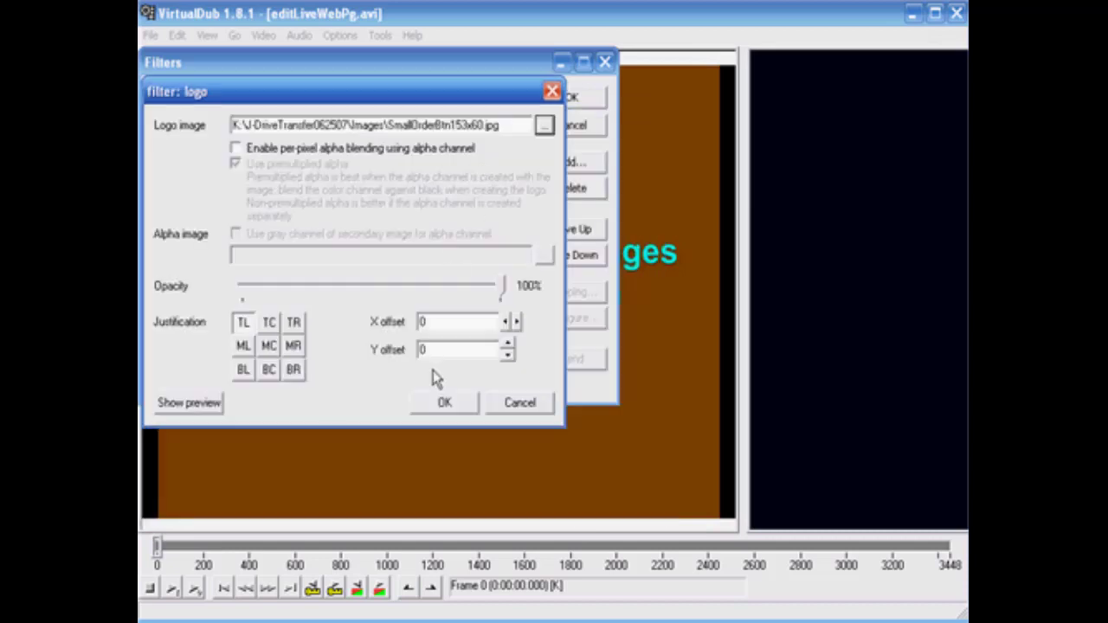
click(294, 348)
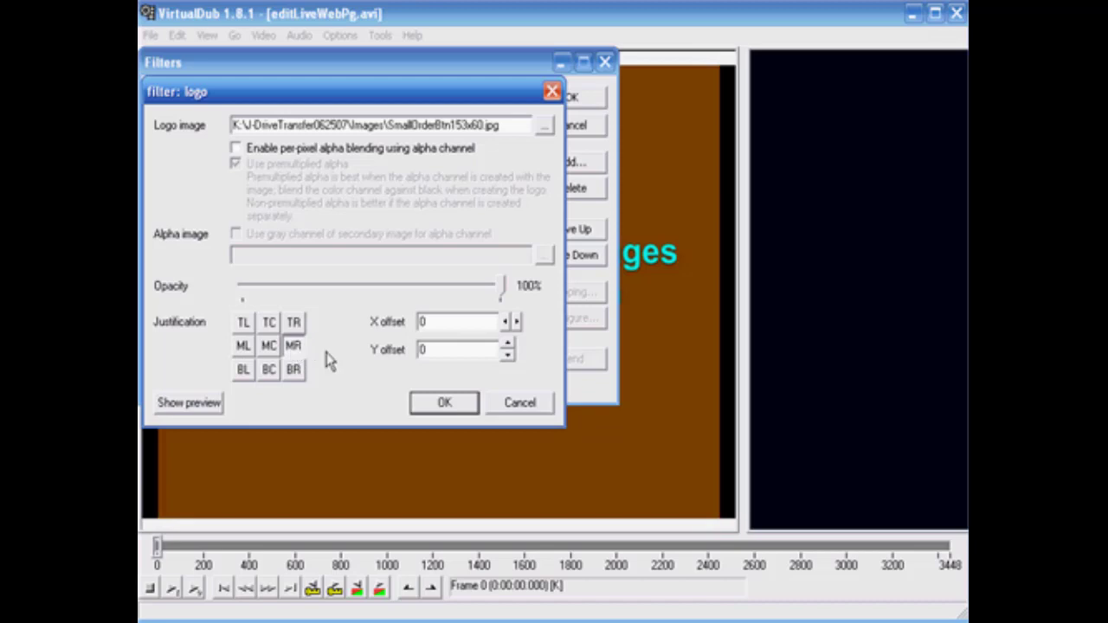
Preview the logo filter, offset the order button to X -51 and Y 135, and apply the filter.
click(185, 405)
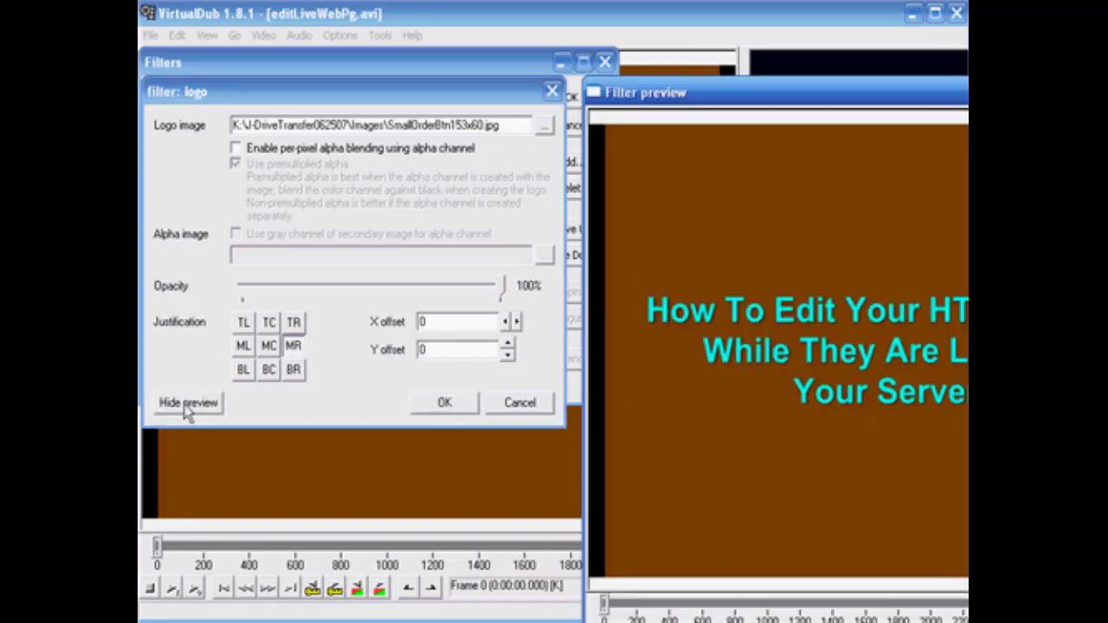
drag(741, 95, 402, 83)
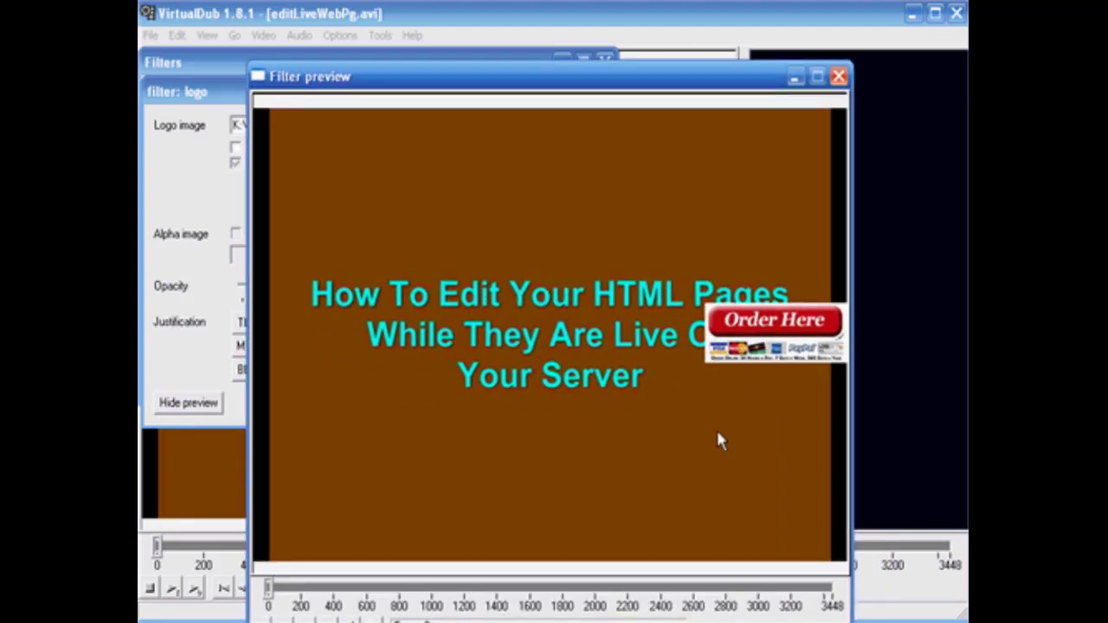
drag(635, 79, 742, 45)
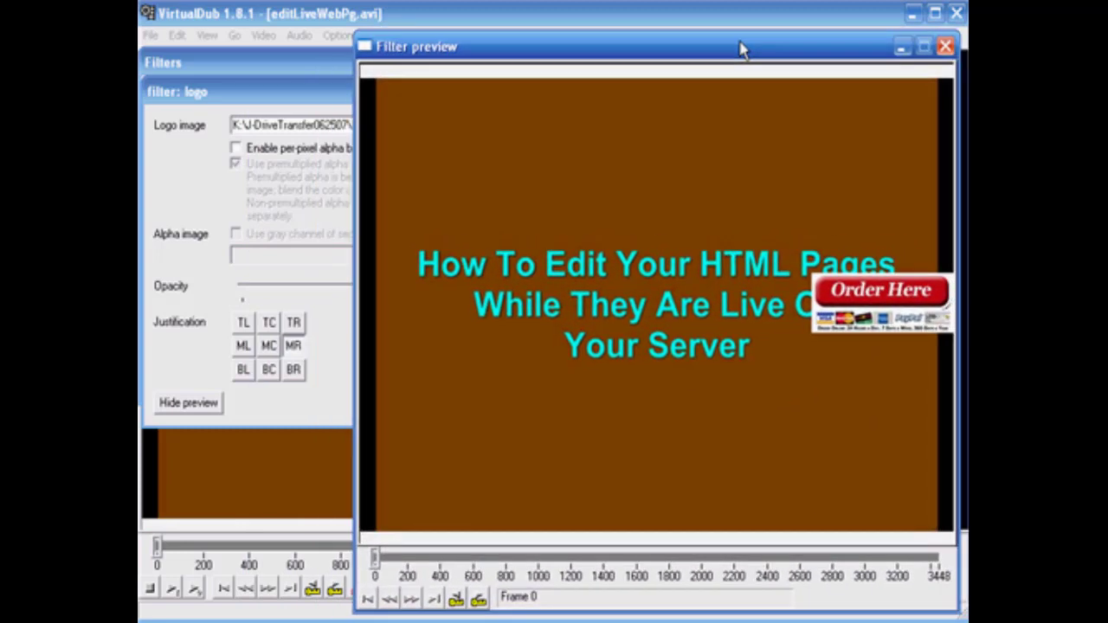
drag(242, 94, 45, 118)
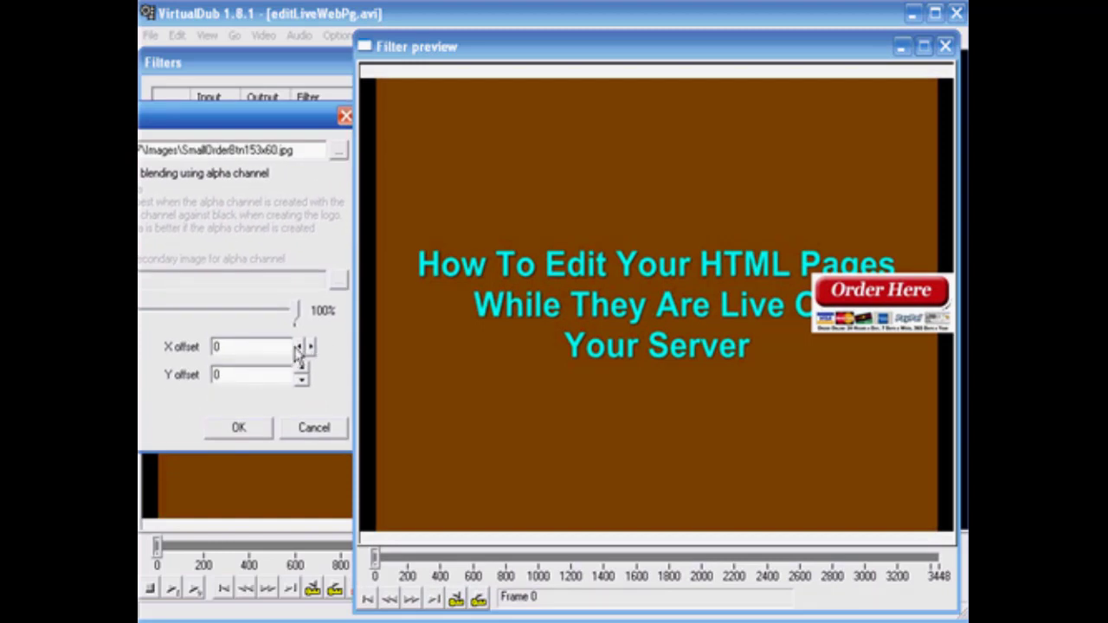
mouse_move(300, 348)
mouse_down()
mouse_move(303, 385)
mouse_move(303, 347)
mouse_up()
click(303, 382)
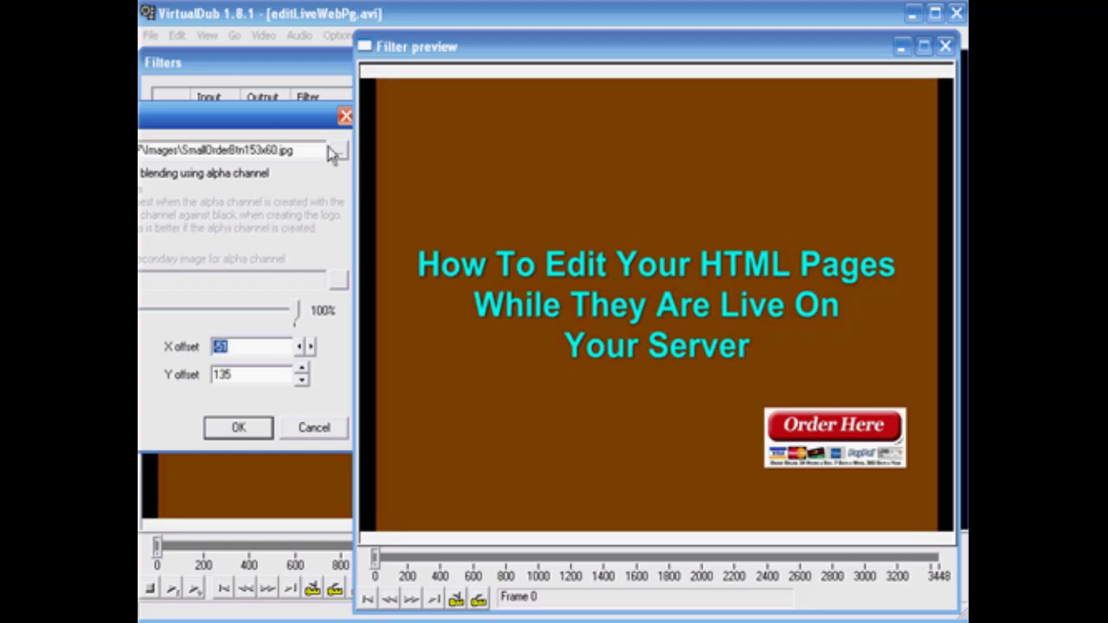
drag(264, 128, 574, 132)
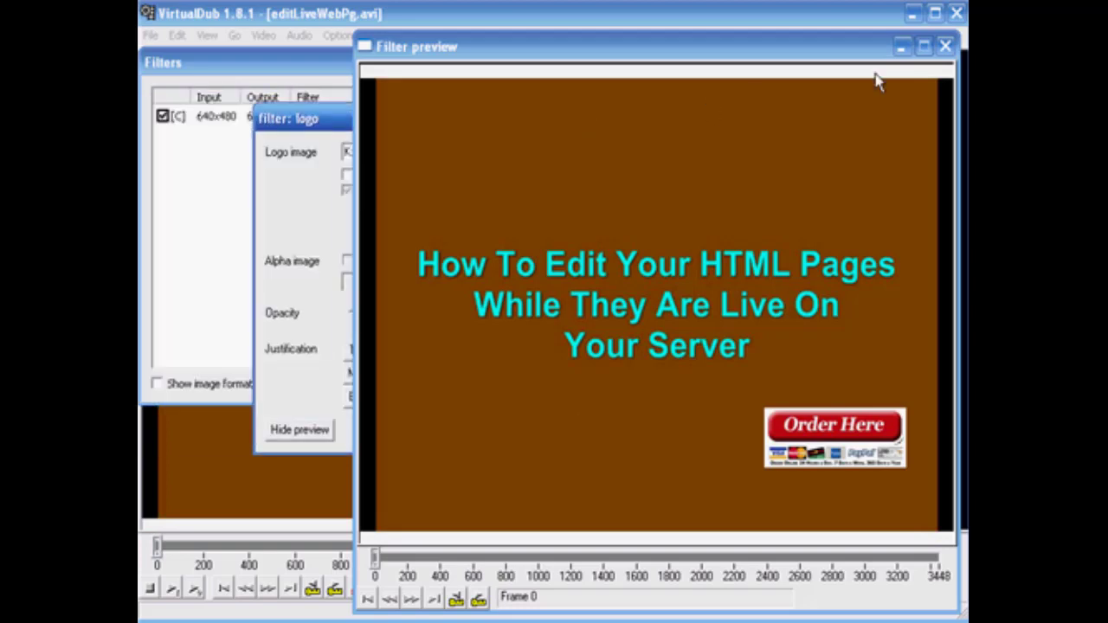
click(945, 47)
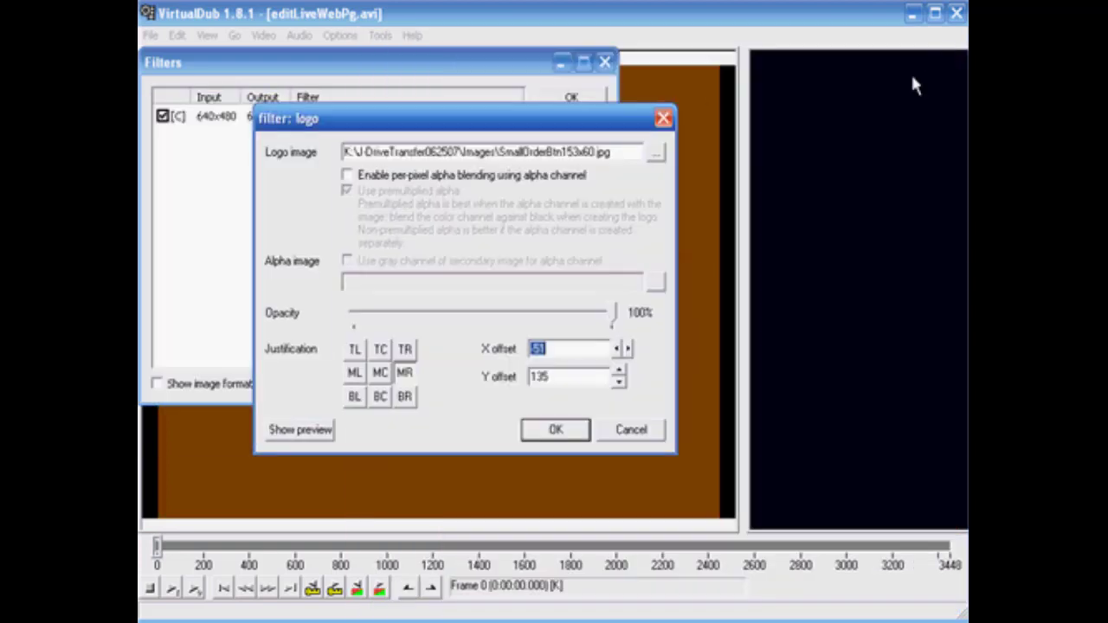
click(547, 433)
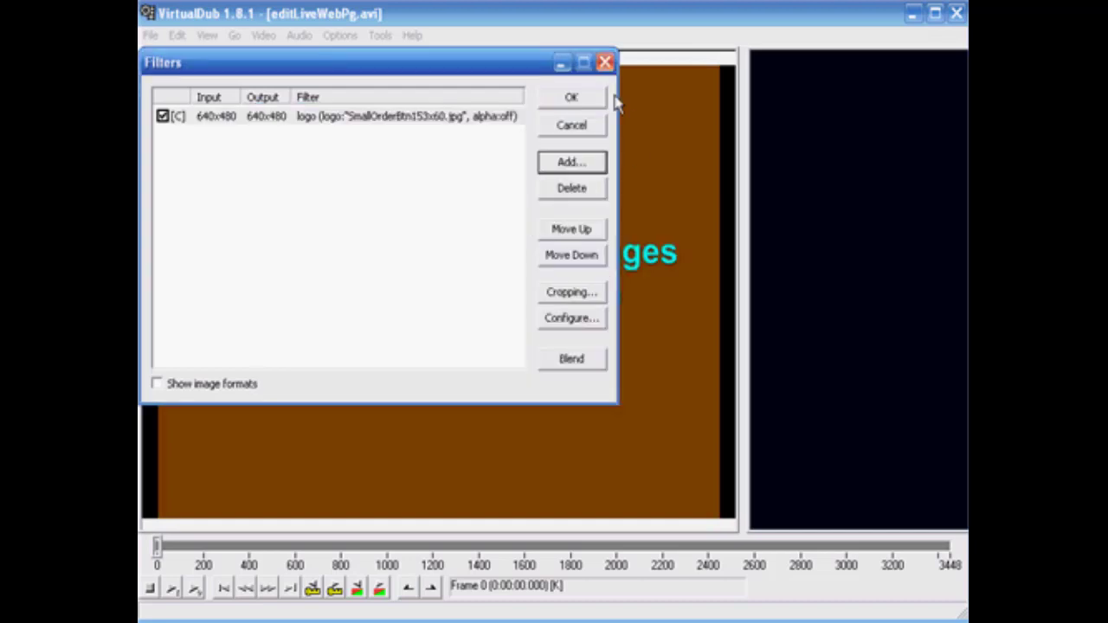
click(569, 99)
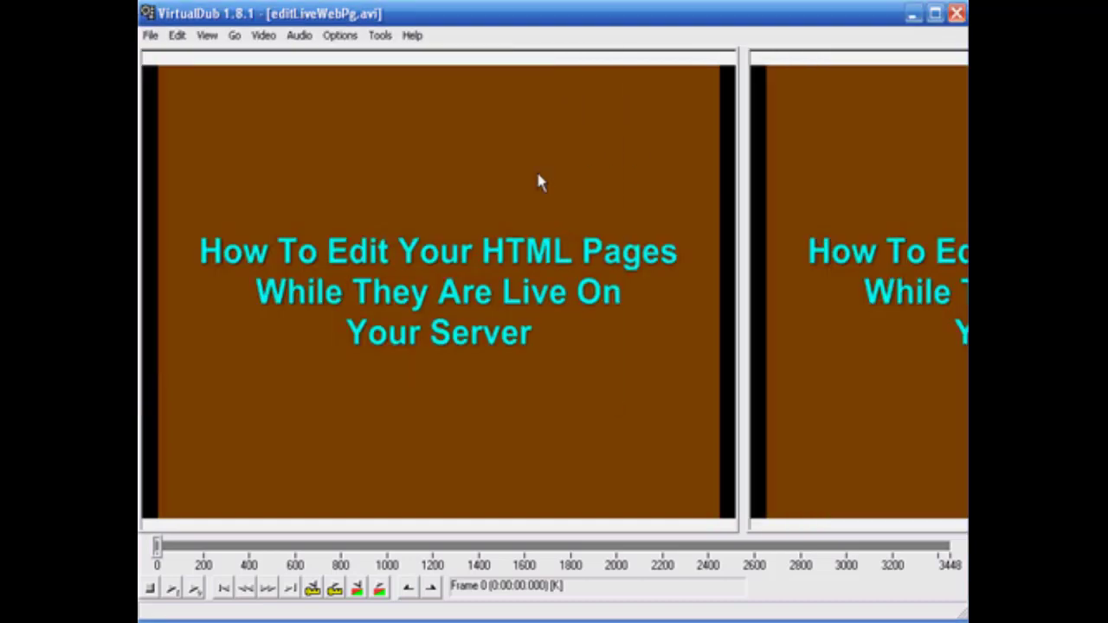
Save the filtered video as editLiveWeb1.avi in the edithtmllive folder and close VirtualDub.
click(149, 35)
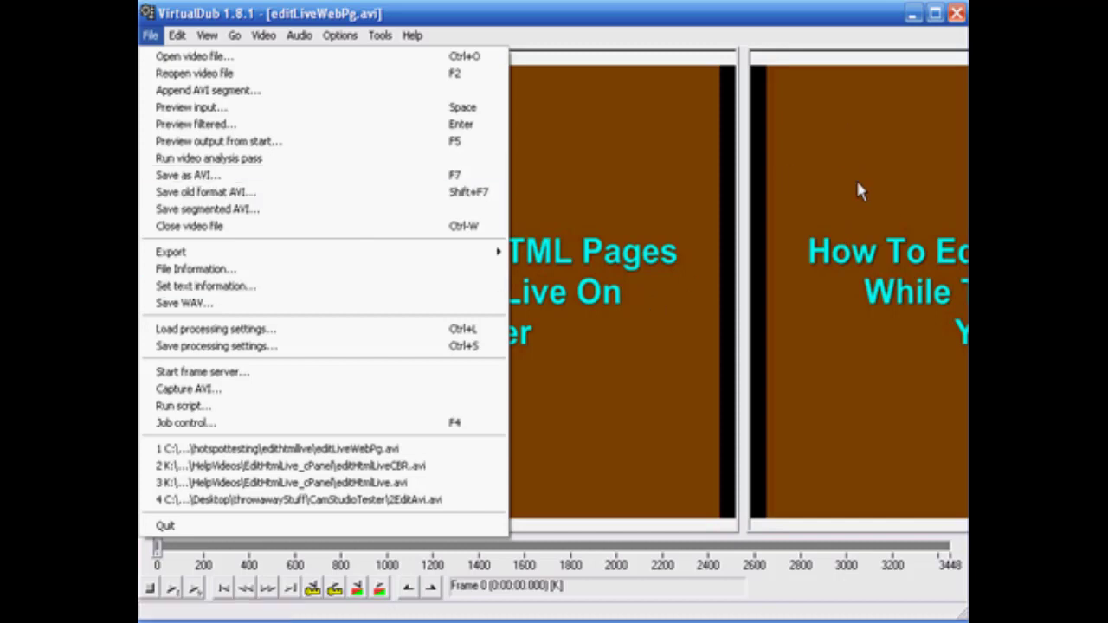
click(192, 176)
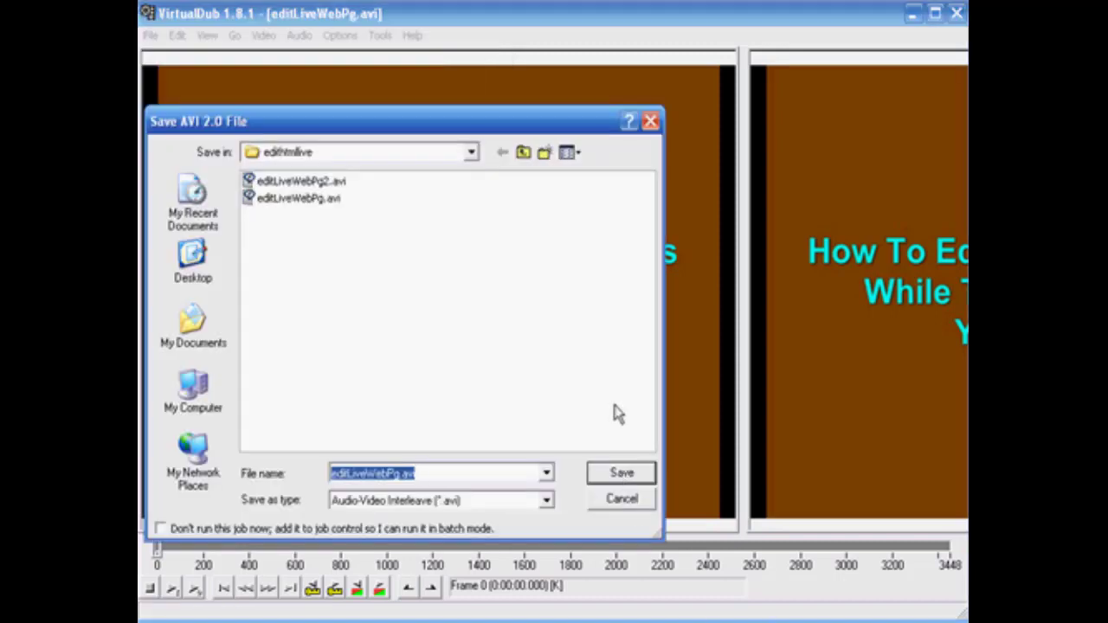
click(402, 476)
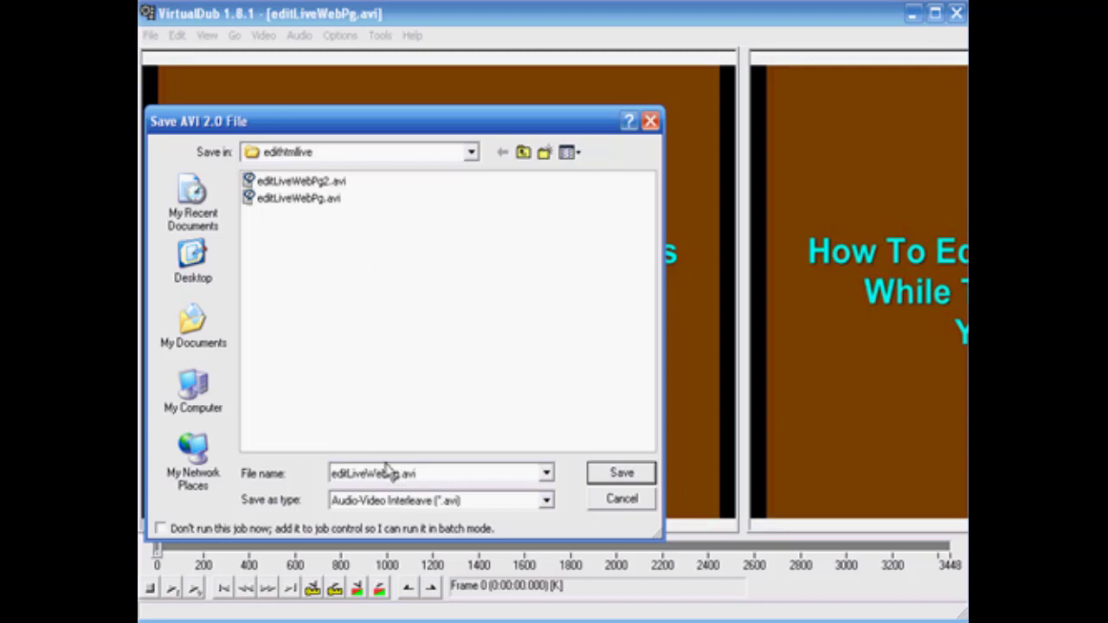
drag(387, 474, 401, 473)
text(1)
click(621, 474)
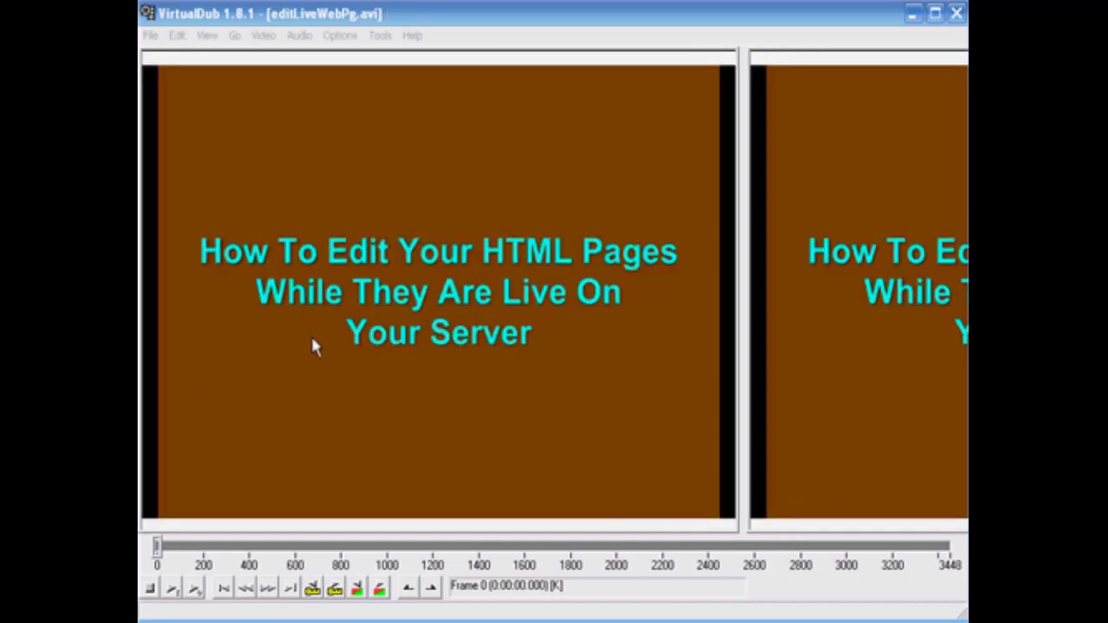
click(958, 12)
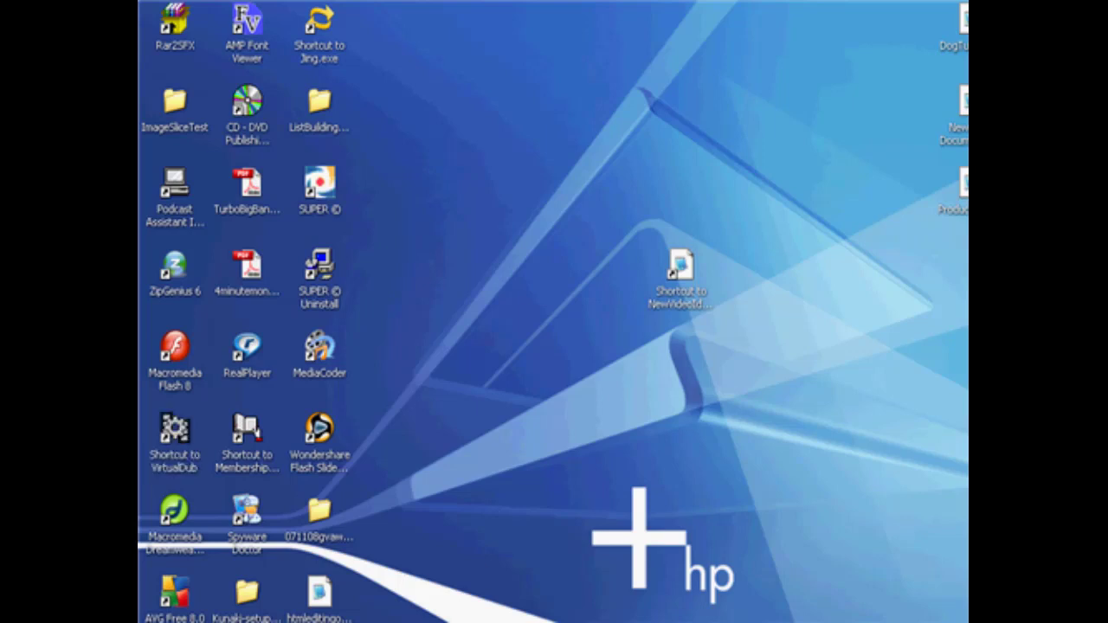
Switch to Free Video To Flash Converter and choose editLiveWeb1.avi as the input video.
click(610, 374)
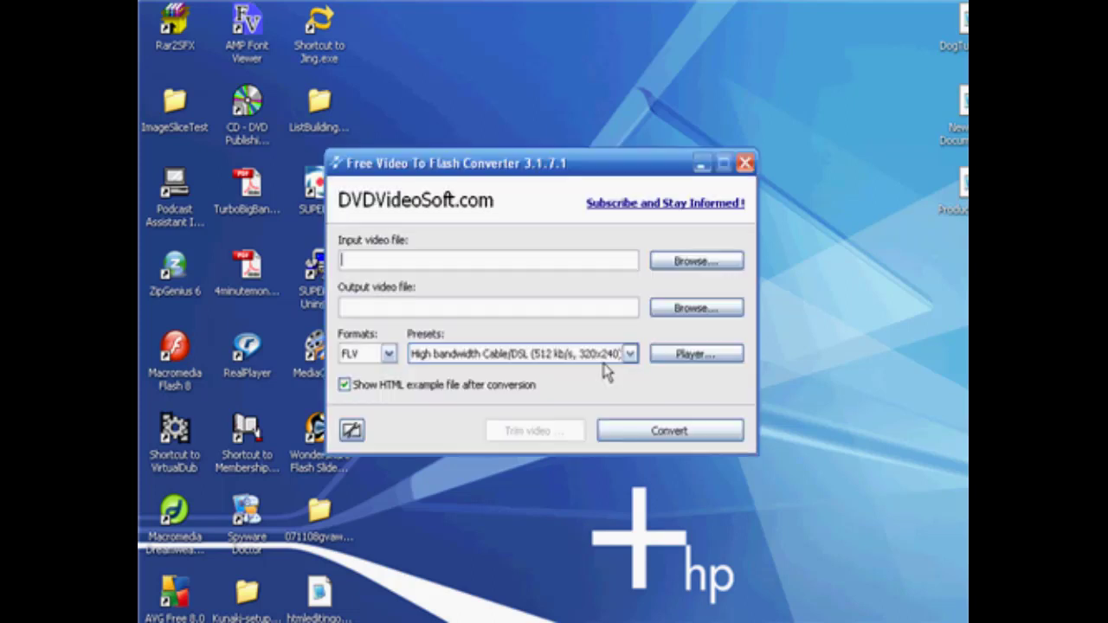
click(712, 262)
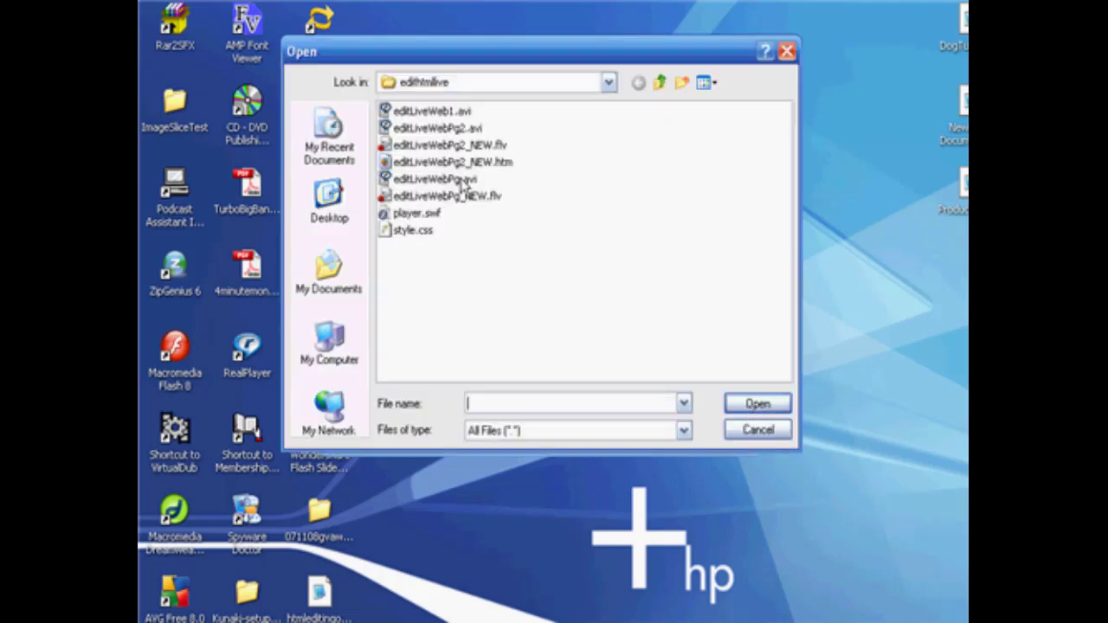
double_click(419, 112)
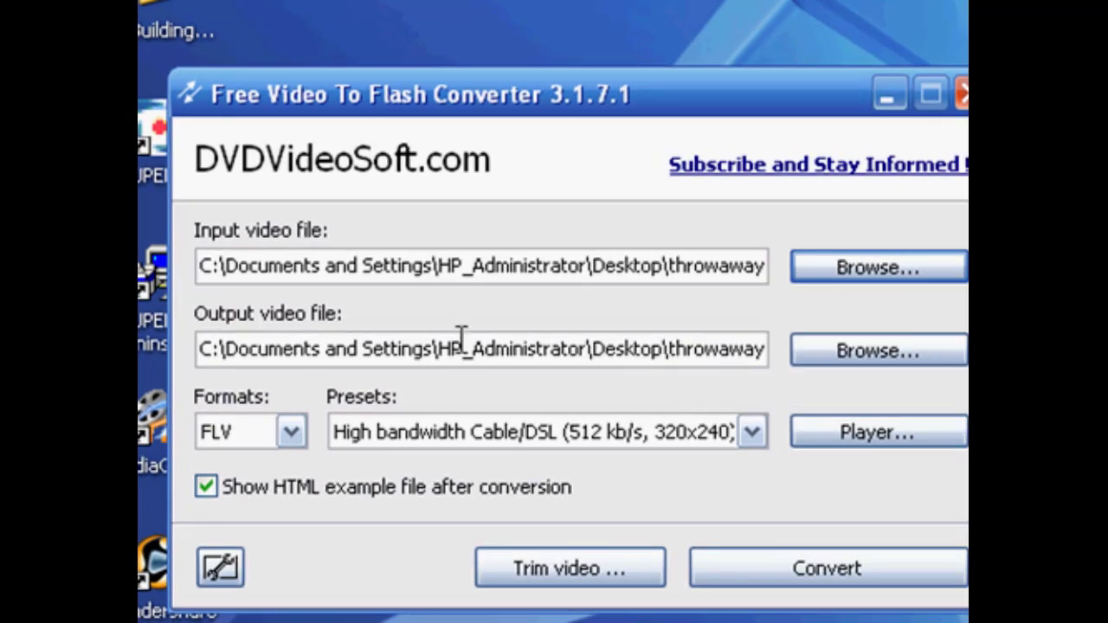
Remove the _NEW suffix from the output video's name so it reads editLiveWeb1.flv.
click(708, 349)
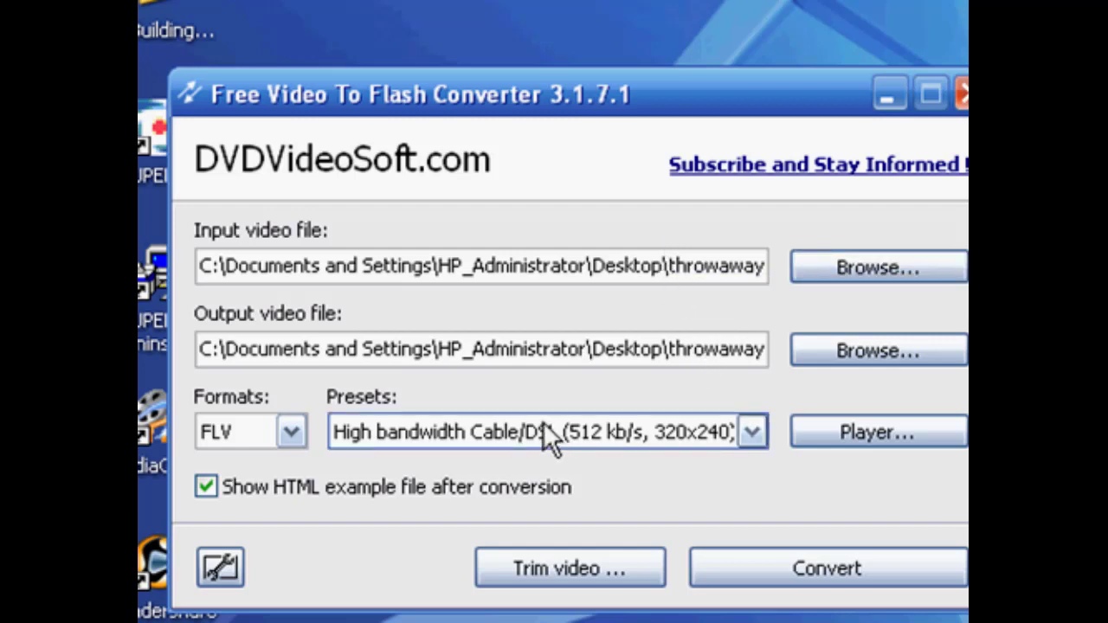
key(End)
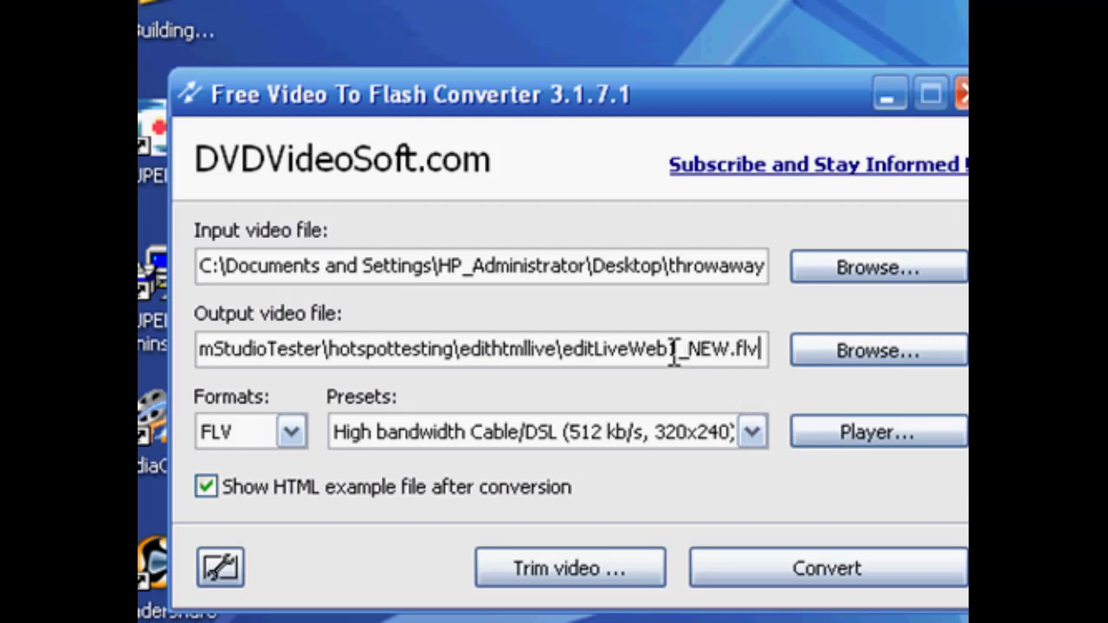
drag(678, 350, 724, 359)
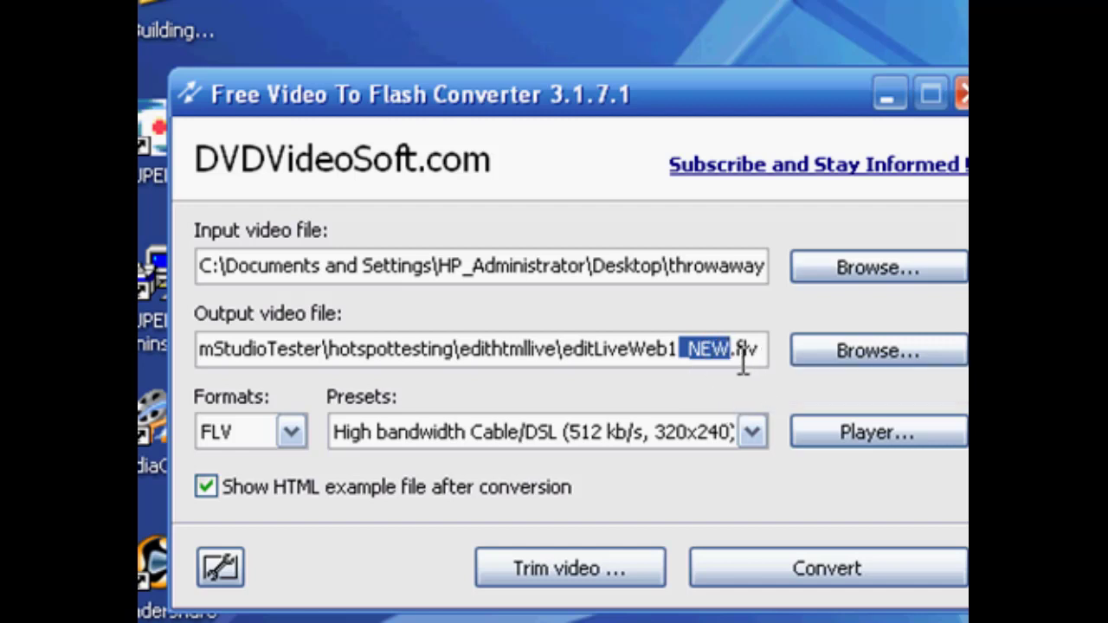
key(BackSpace)
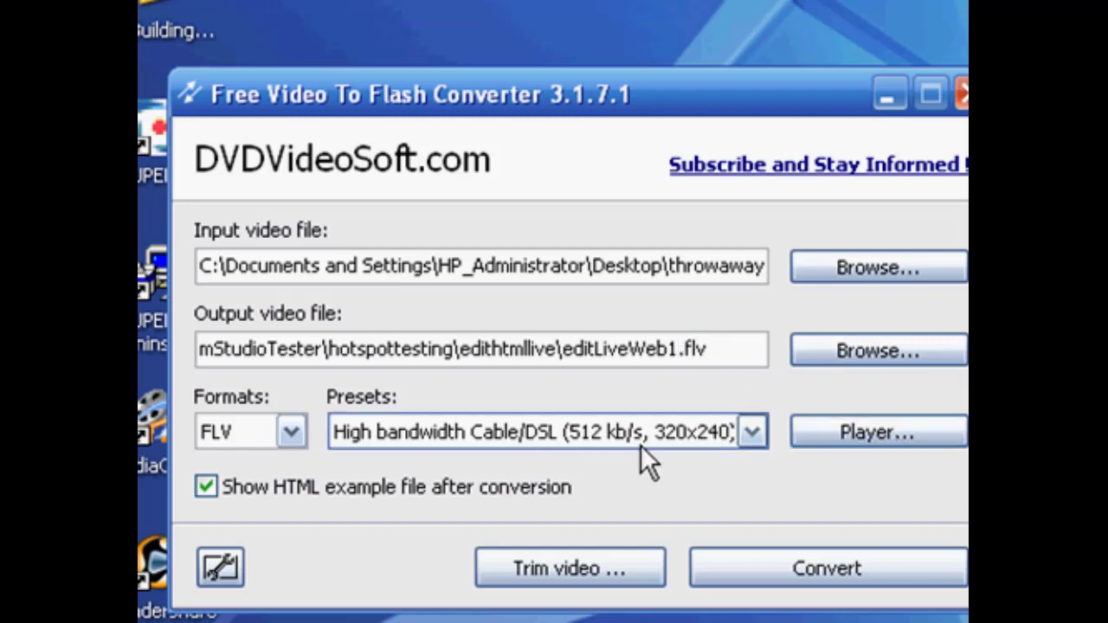
Choose FLV as the output format and turn off showing the HTML example file after conversion.
click(289, 432)
click(227, 483)
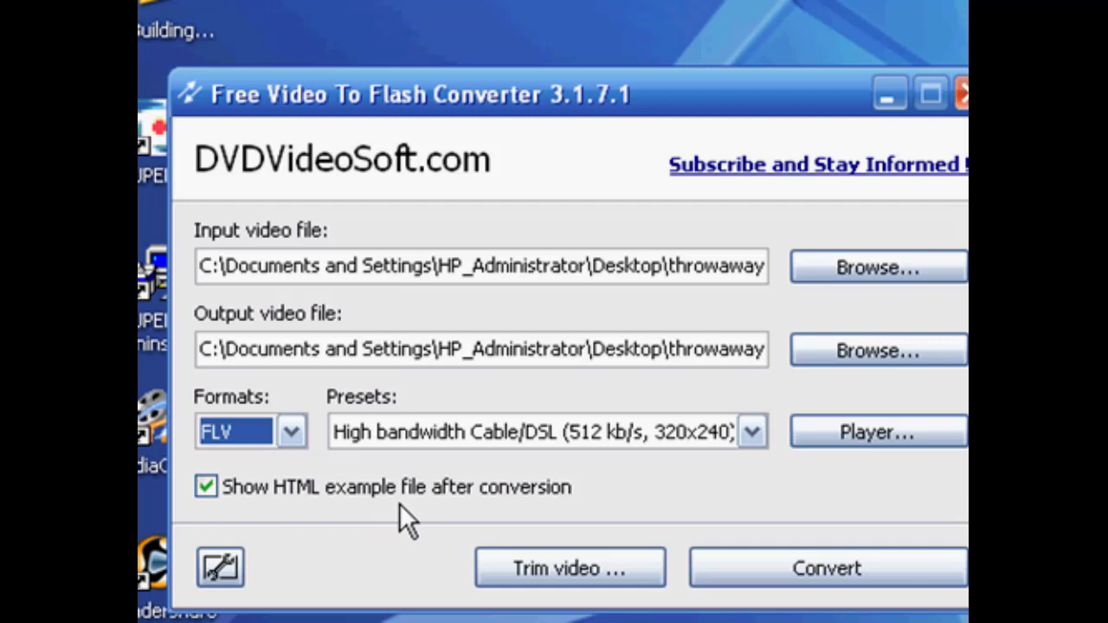
click(205, 489)
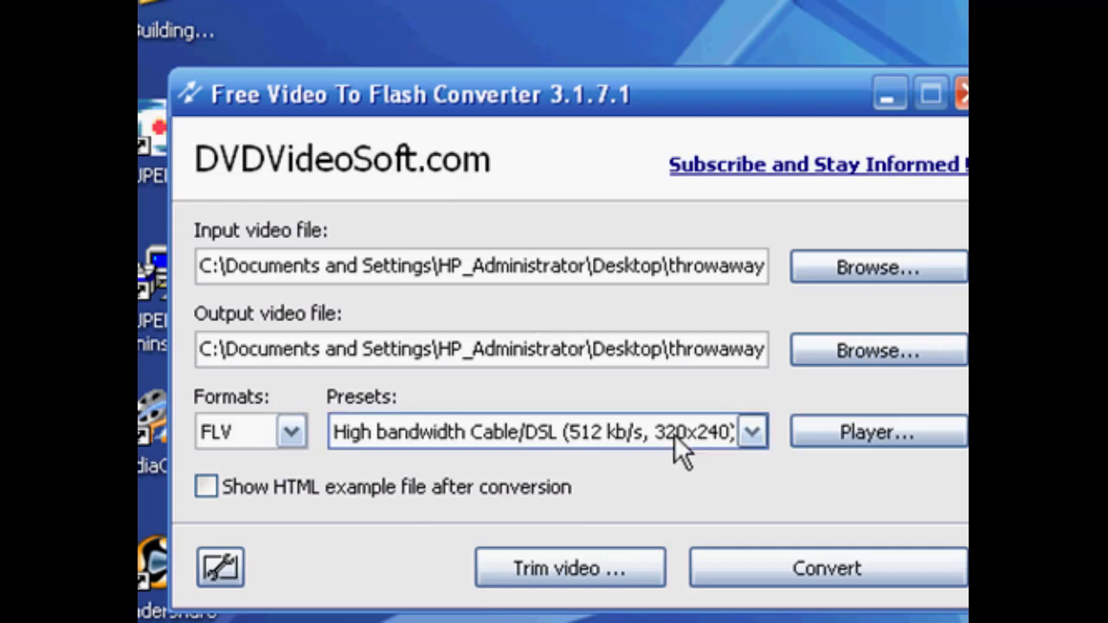
Choose the Very High bandwidth Cable/DSL preset (1 Mb/s, 512x384) and convert the video.
click(752, 432)
scroll(697, 489, up, 1)
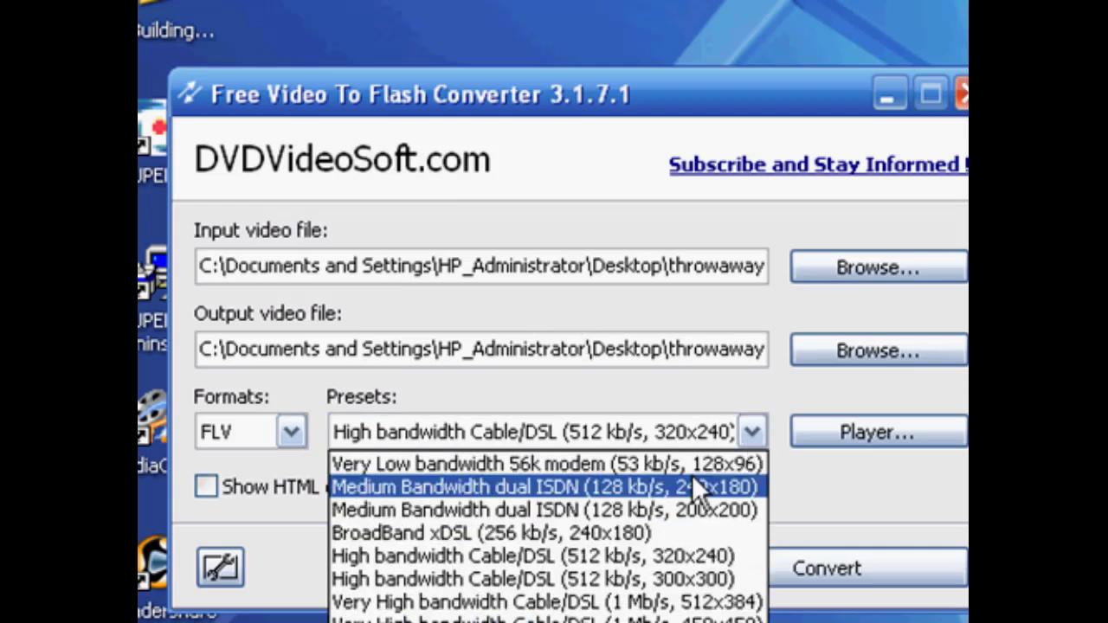
click(661, 599)
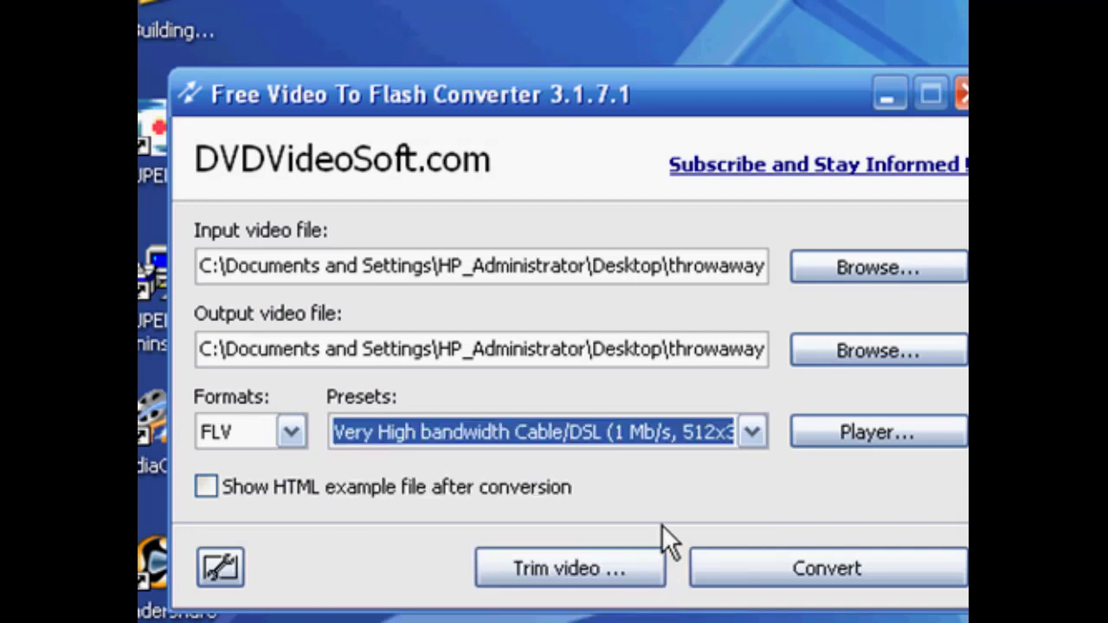
click(807, 575)
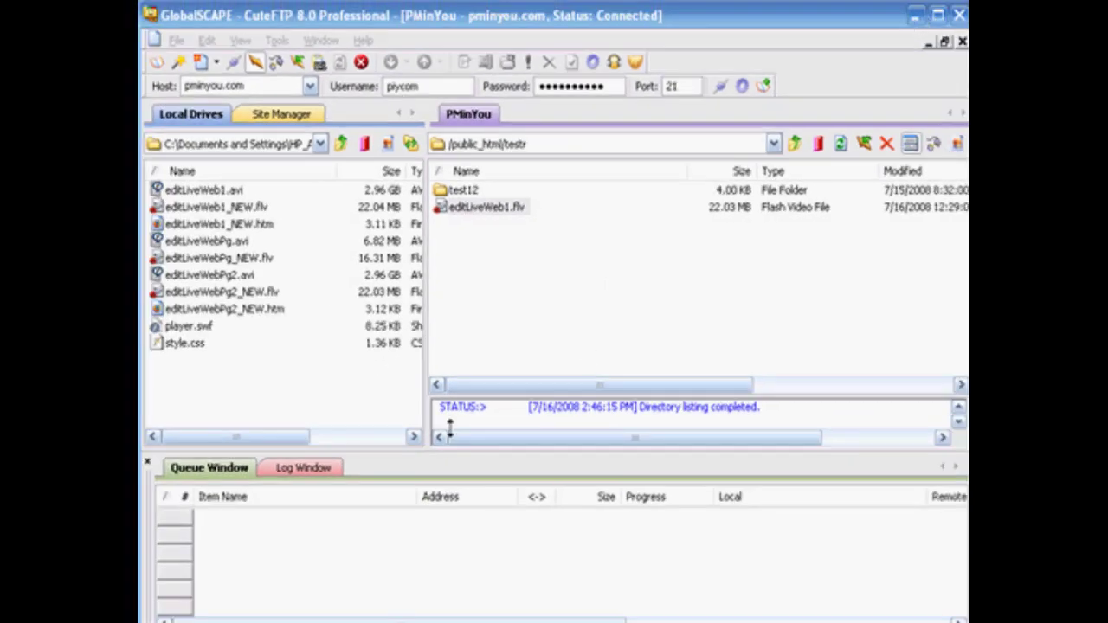
click(232, 622)
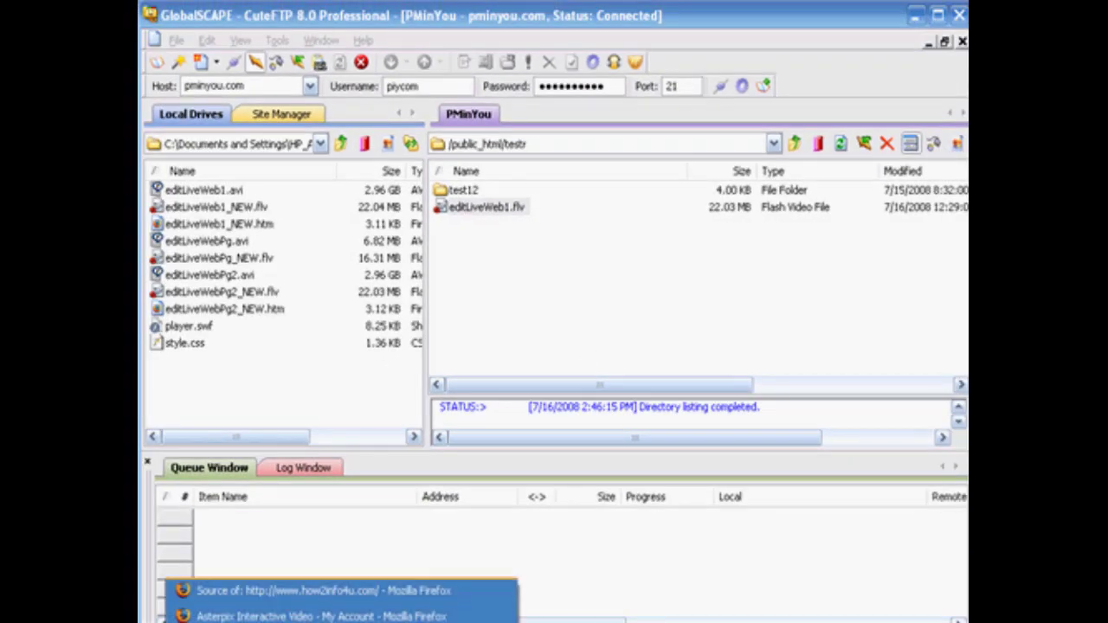
click(320, 617)
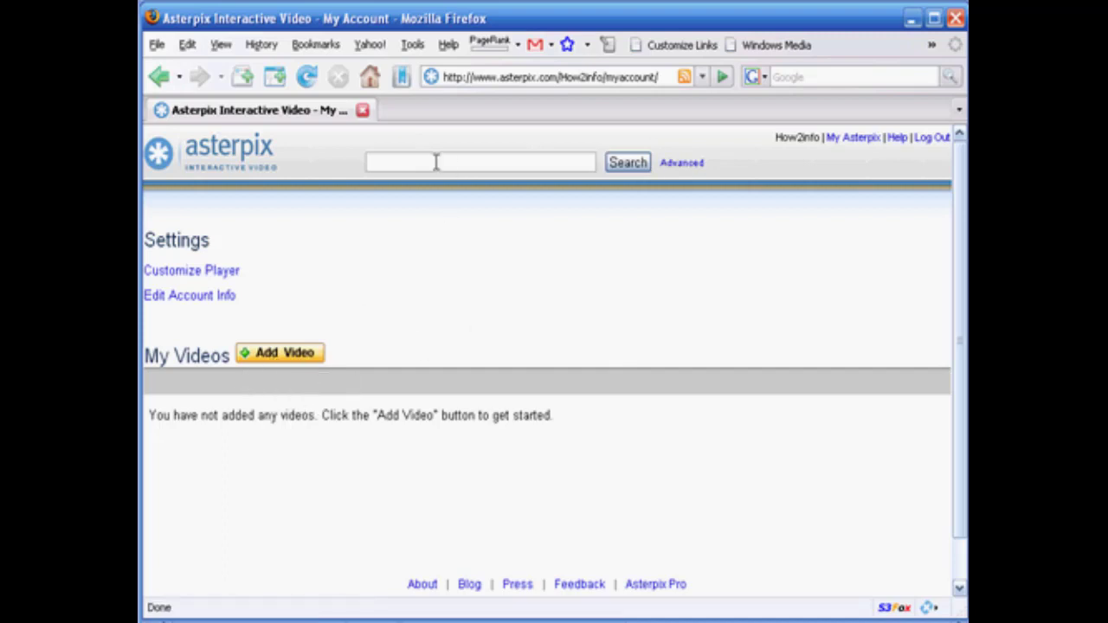
click(279, 355)
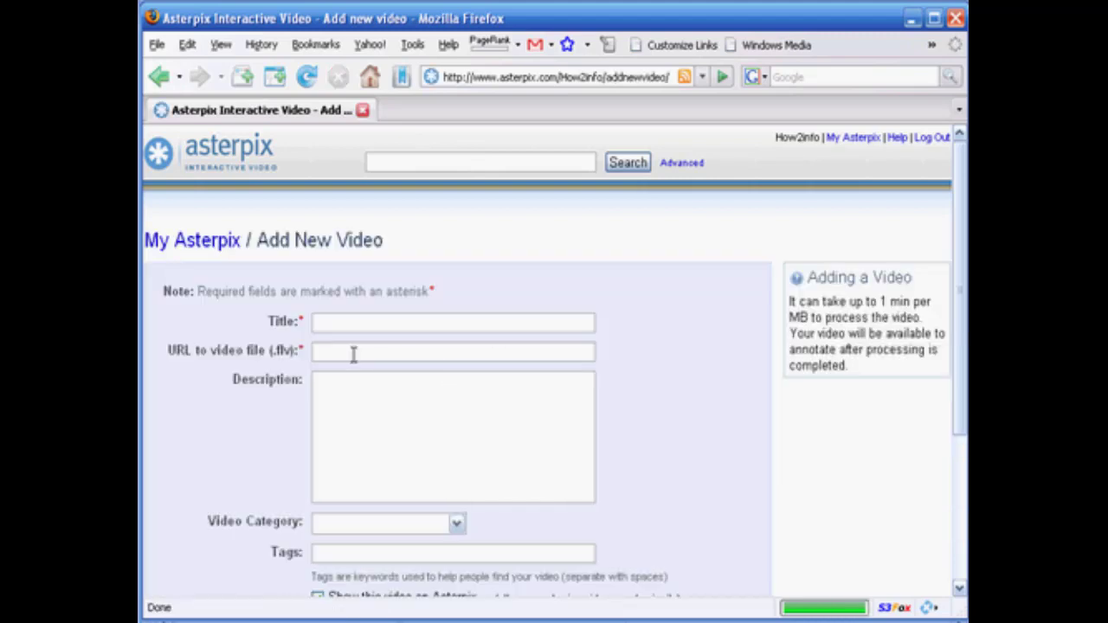
scroll(673, 358, down, 1)
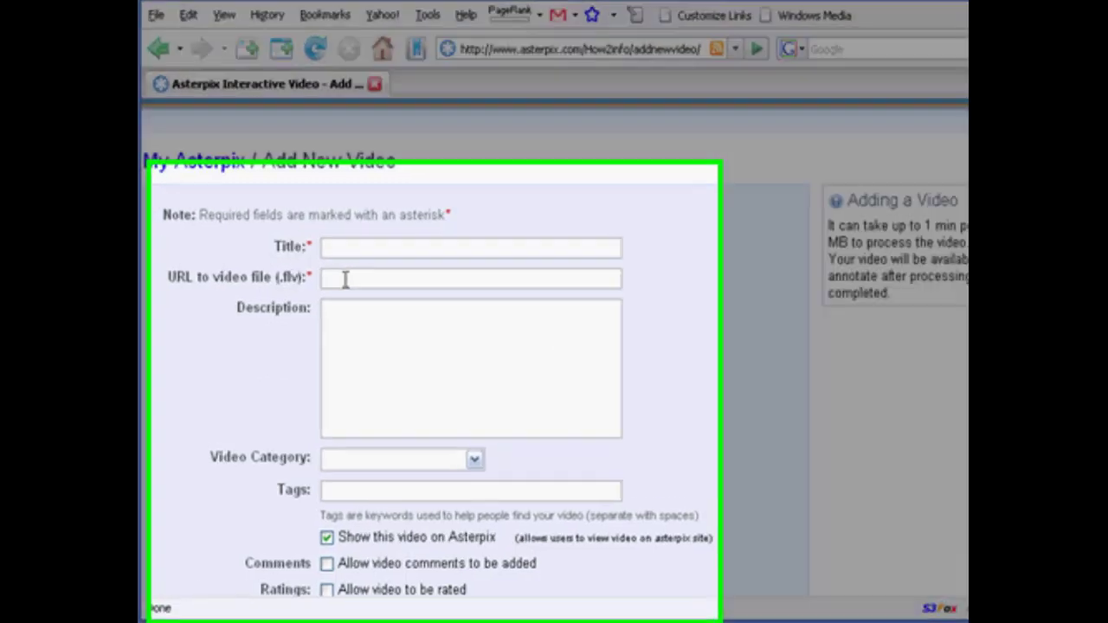
right_click(337, 296)
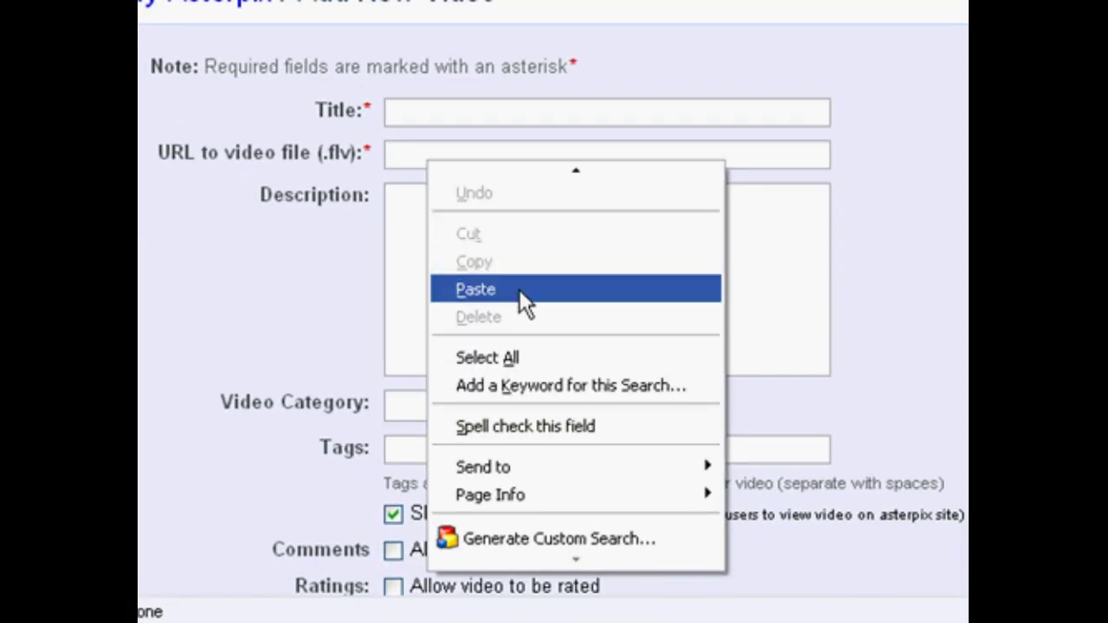
click(501, 303)
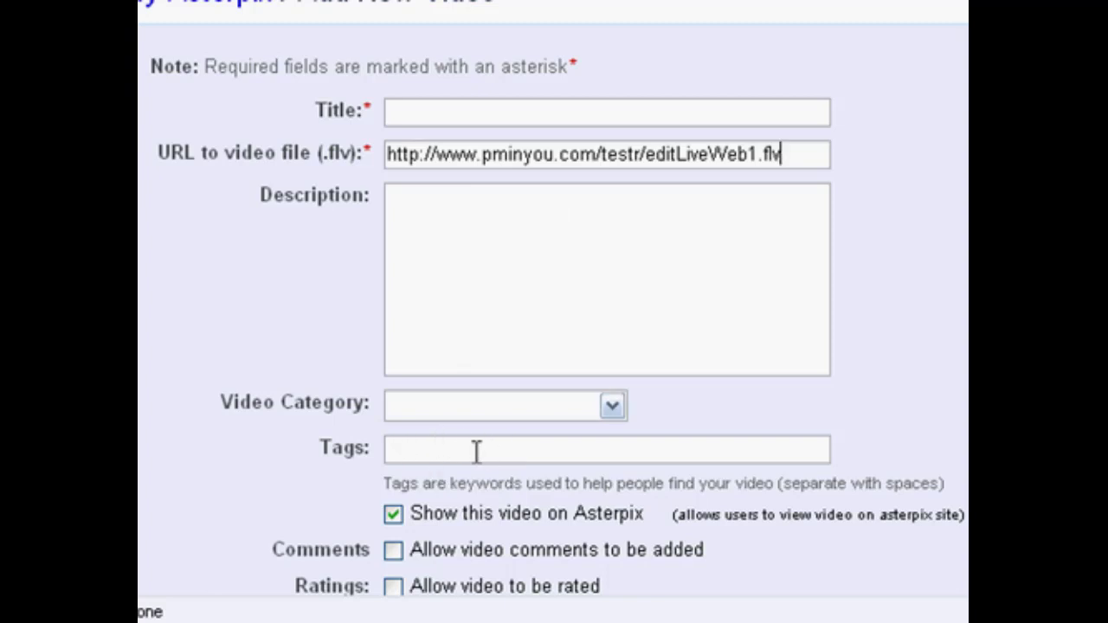
Complete the details with title How To Edit Your Live Web Pages Using cPanel and category How To, allow comments and ratings, and add the video.
scroll(470, 447, down, 2)
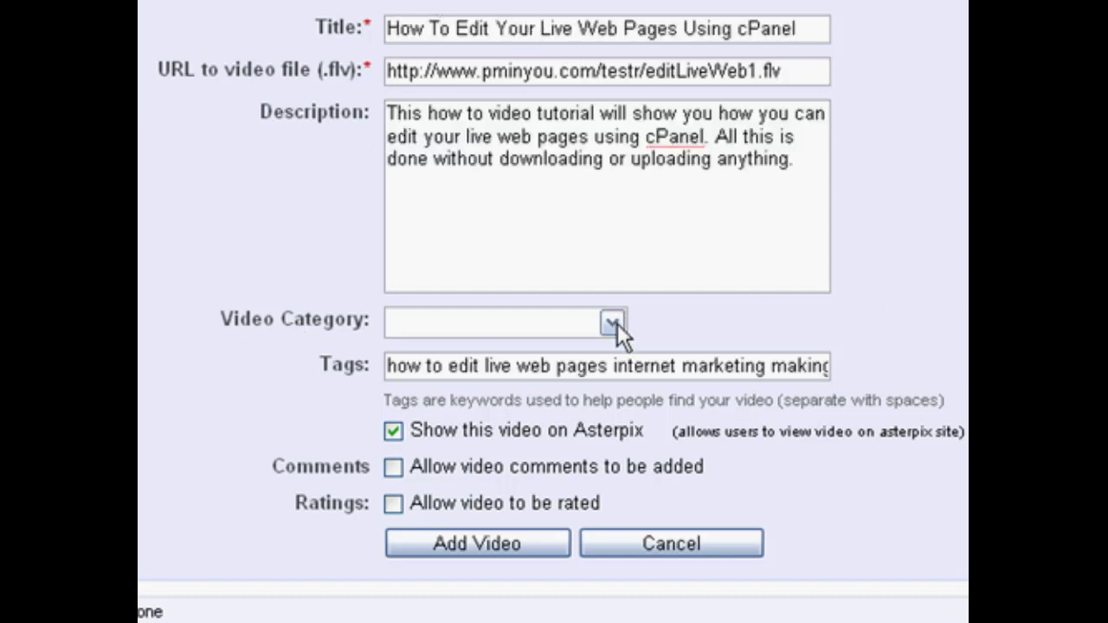
click(614, 323)
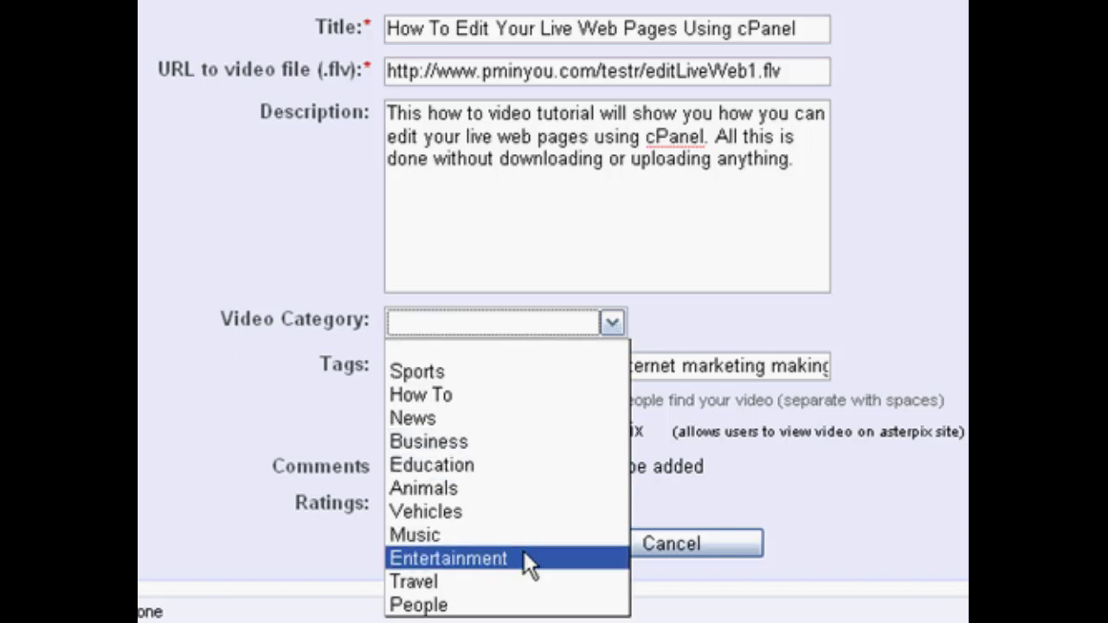
click(423, 400)
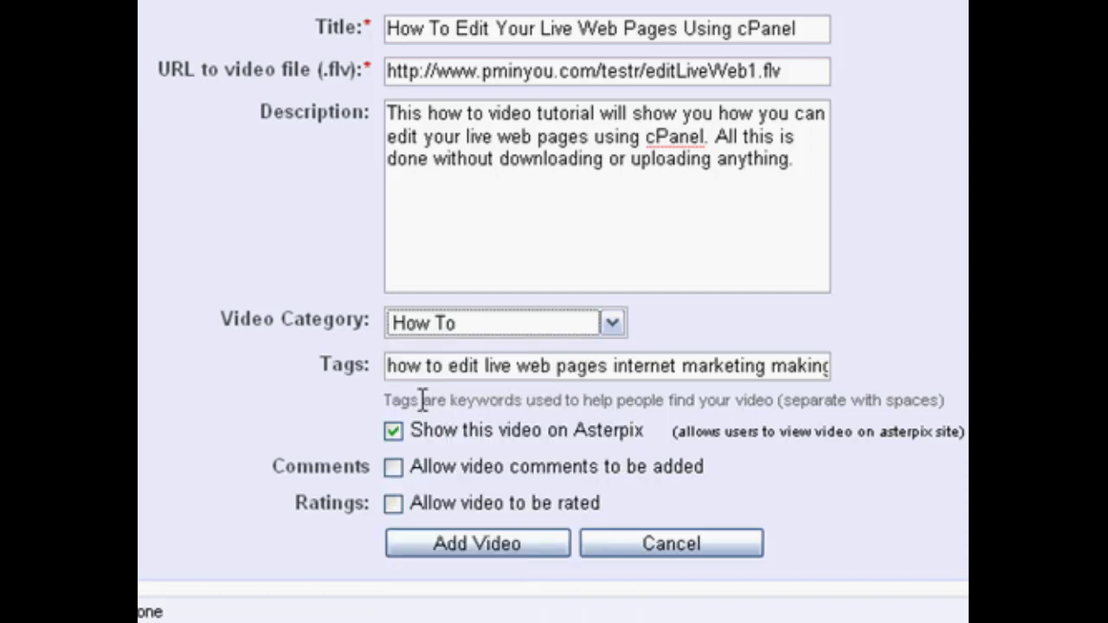
click(392, 467)
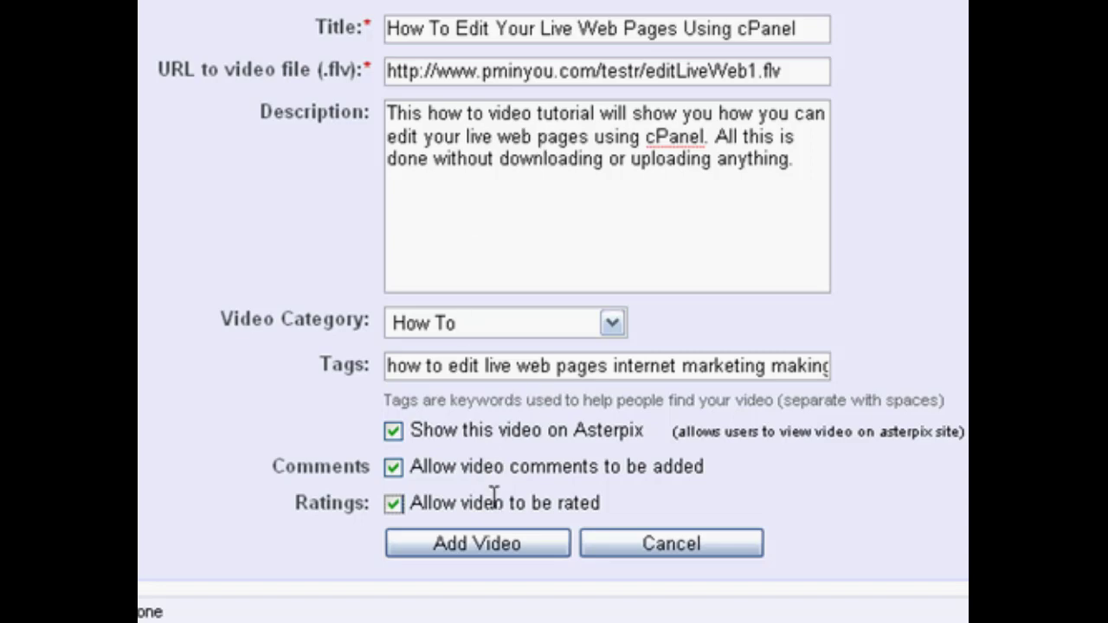
click(466, 542)
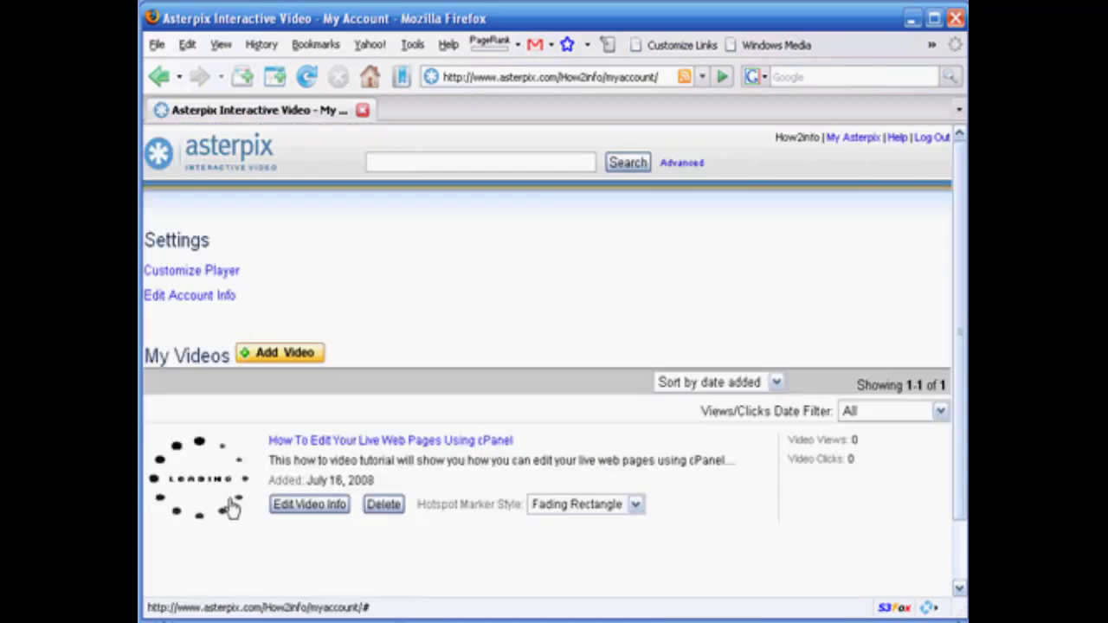
Set the hotspot marker style of the newly added video to Flashing Circles.
scroll(206, 476, down, 2)
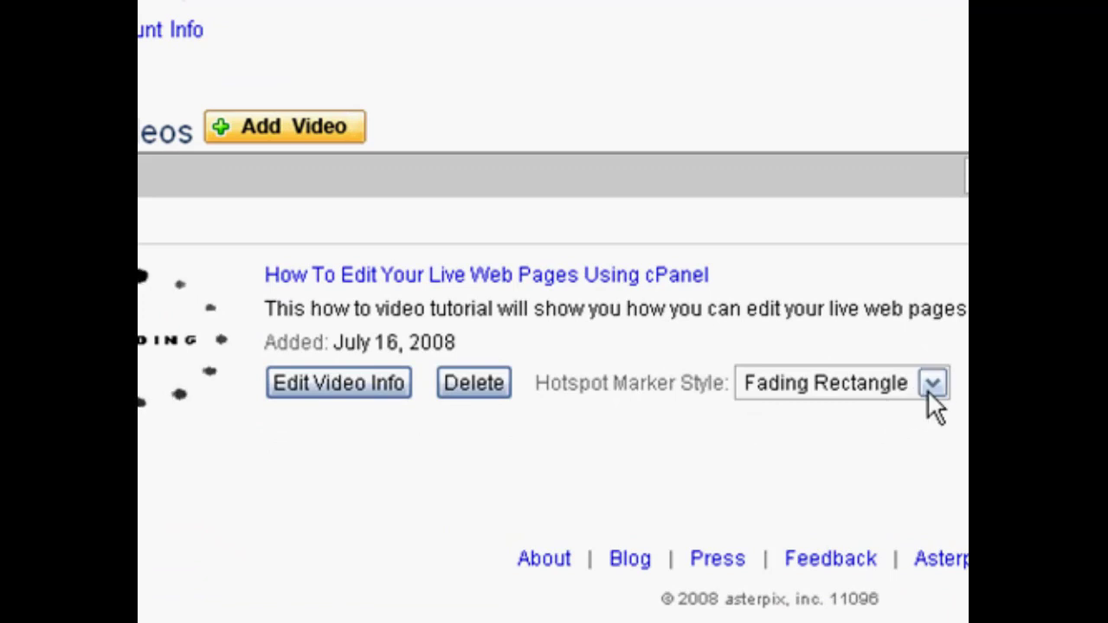
click(853, 399)
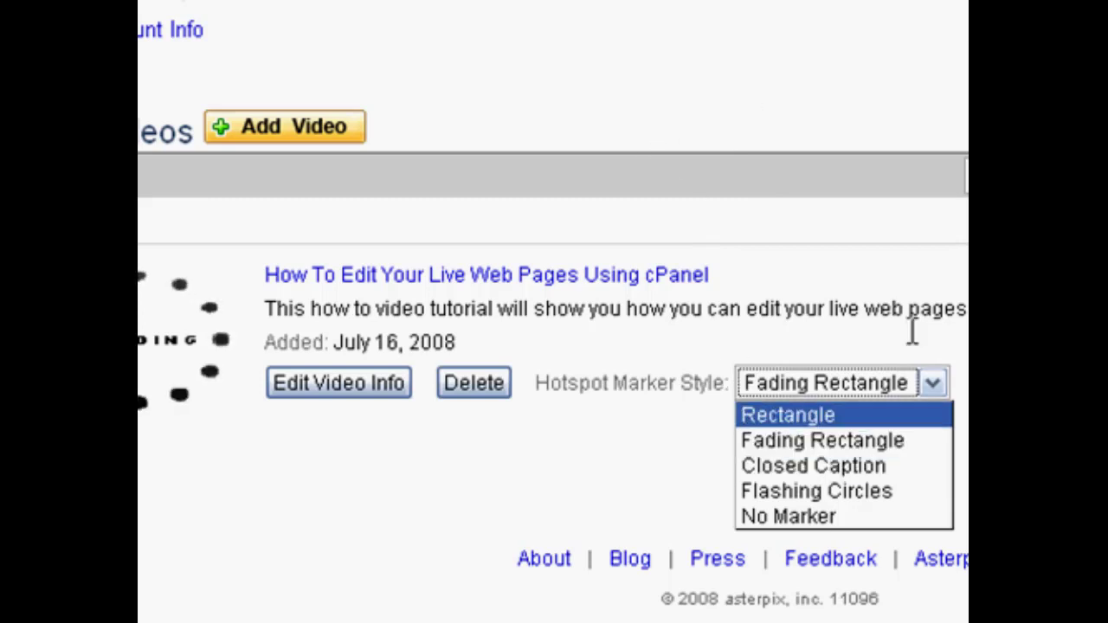
click(780, 489)
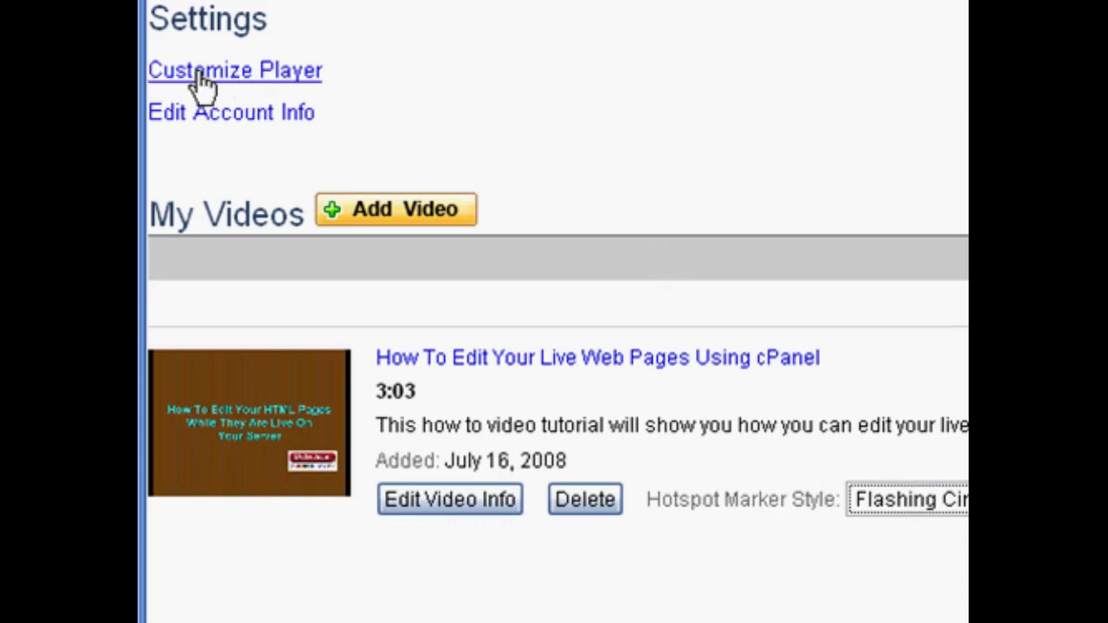
Look at the player customization settings for the company logo and destination URL, and return to the account page.
click(239, 71)
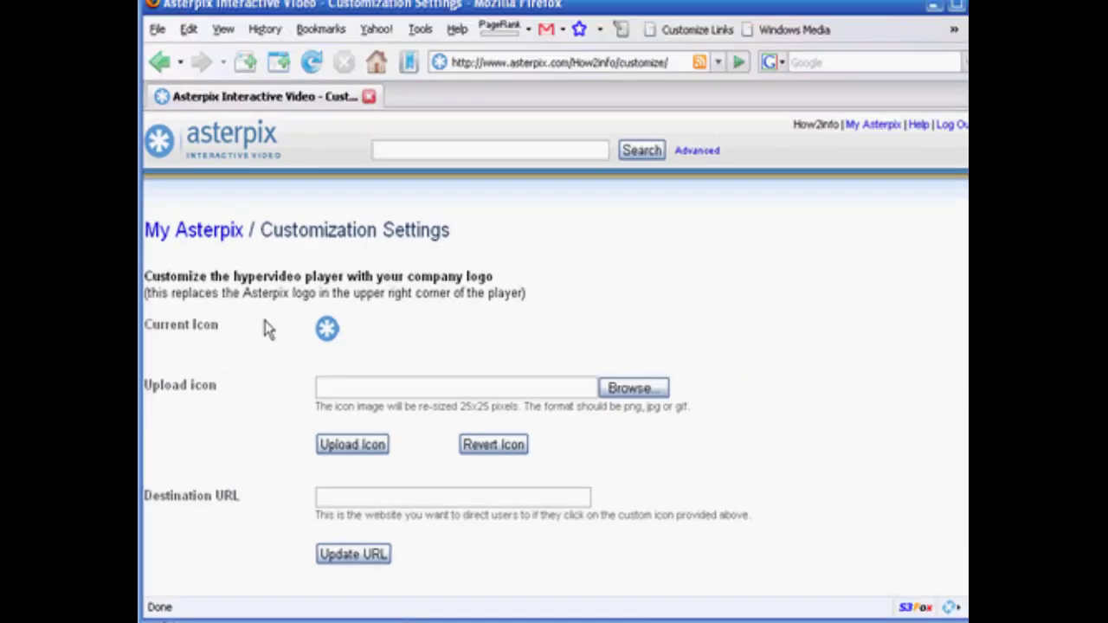
click(160, 76)
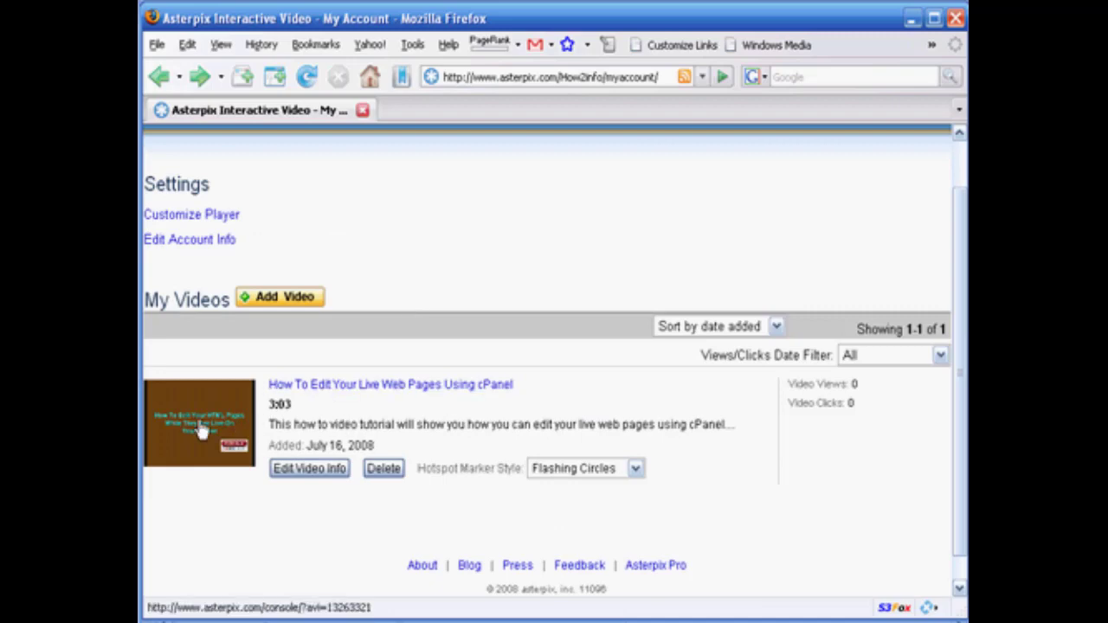
Open the uploaded video's page, expand its full description, and return the paused playback to the start.
click(188, 433)
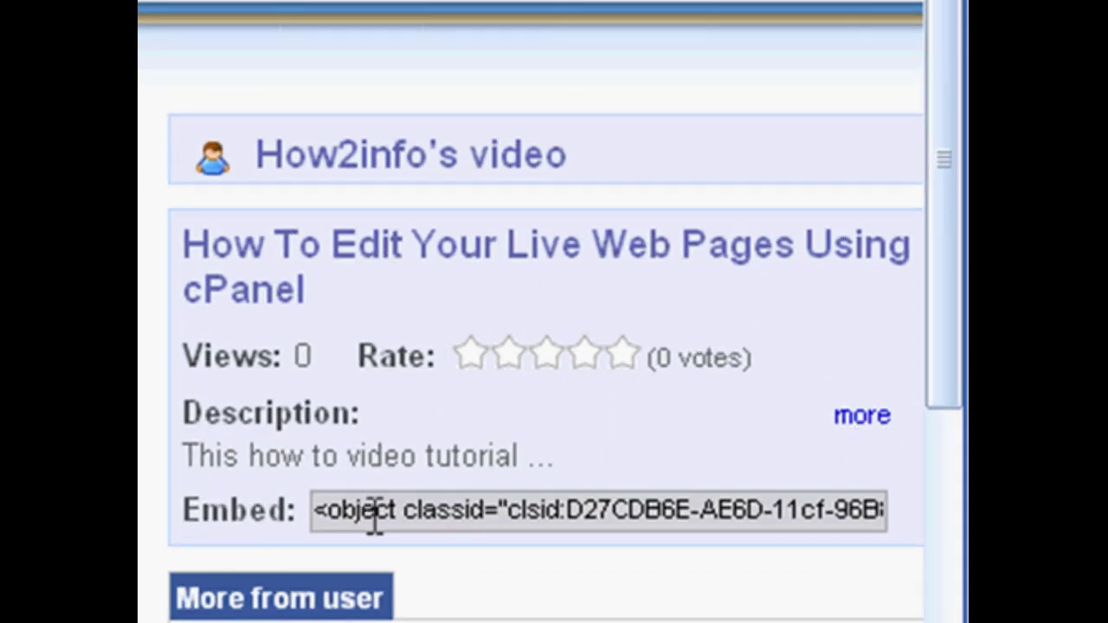
click(853, 416)
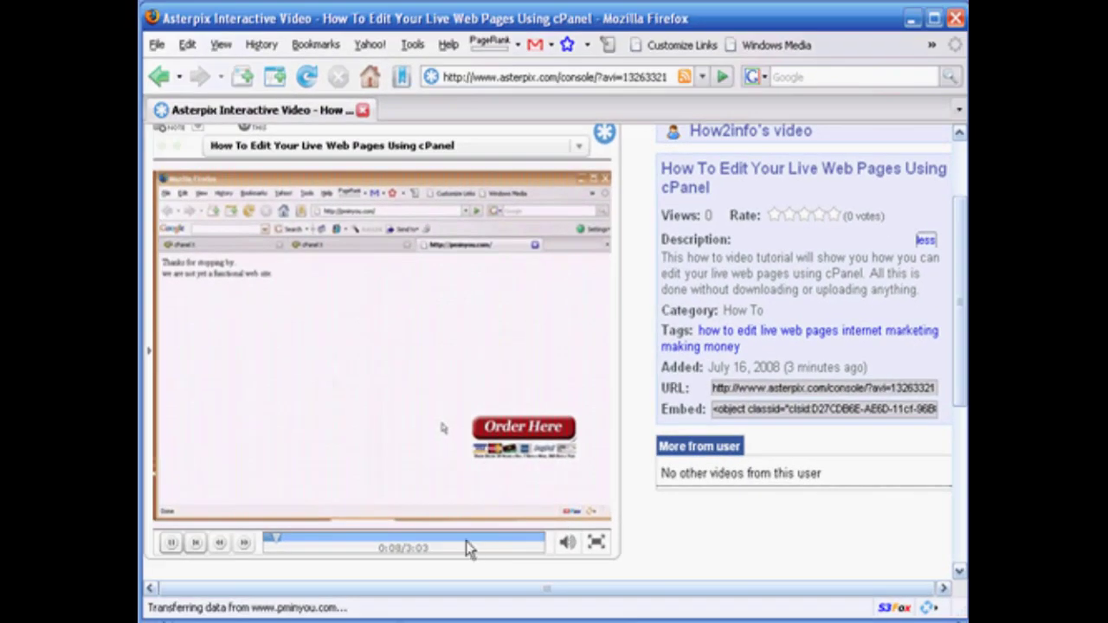
click(148, 546)
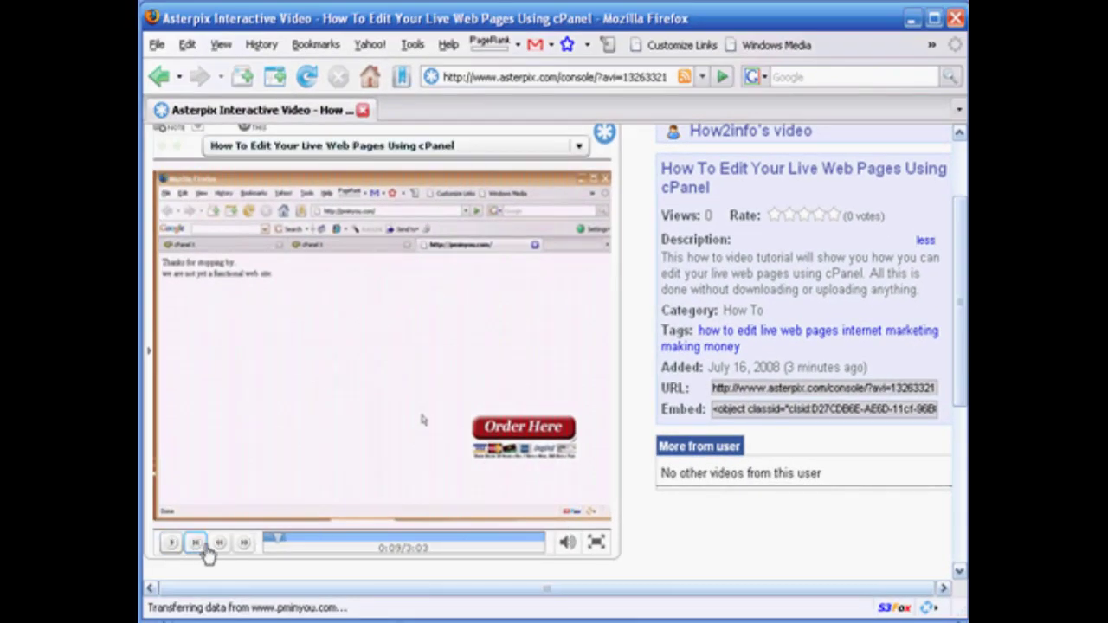
click(196, 546)
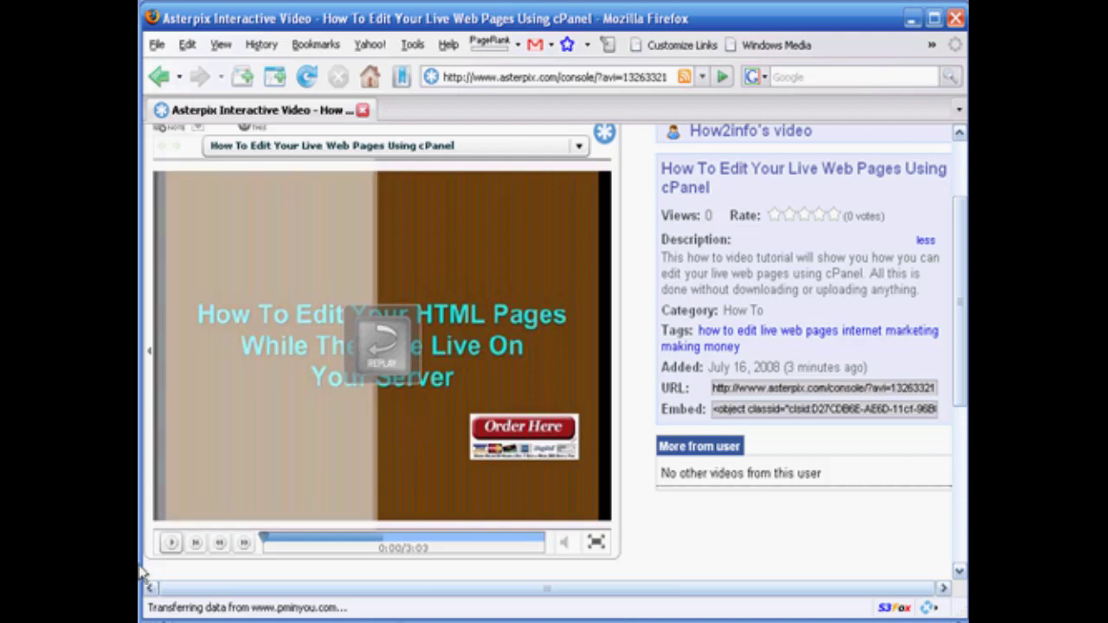
Add a hotspot on the opening title frame and fit its box around the Order Here button image.
click(378, 344)
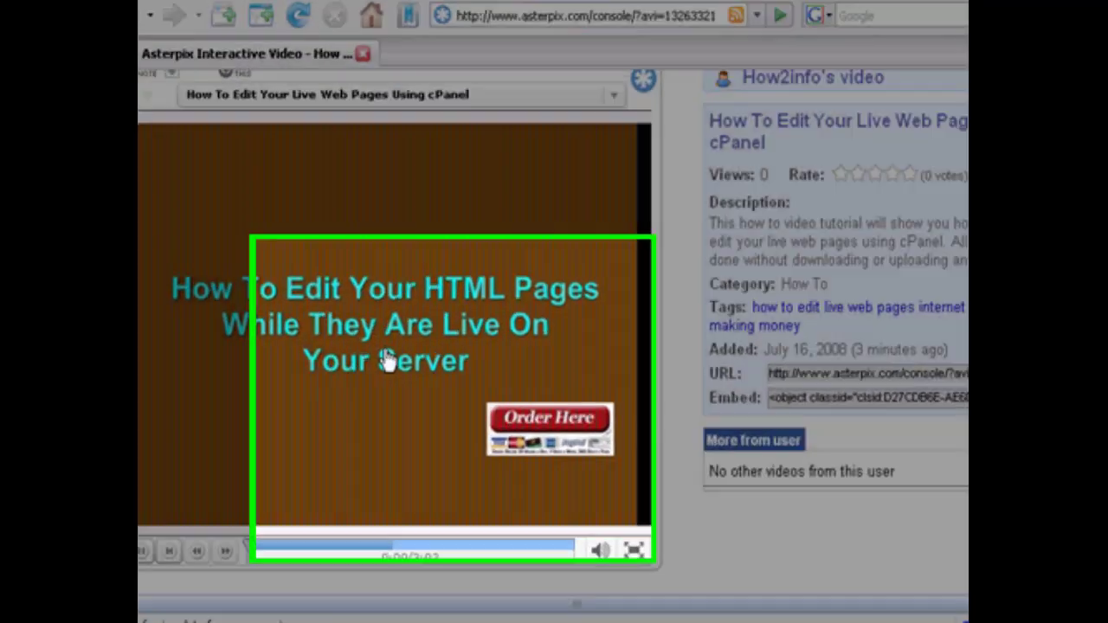
click(387, 374)
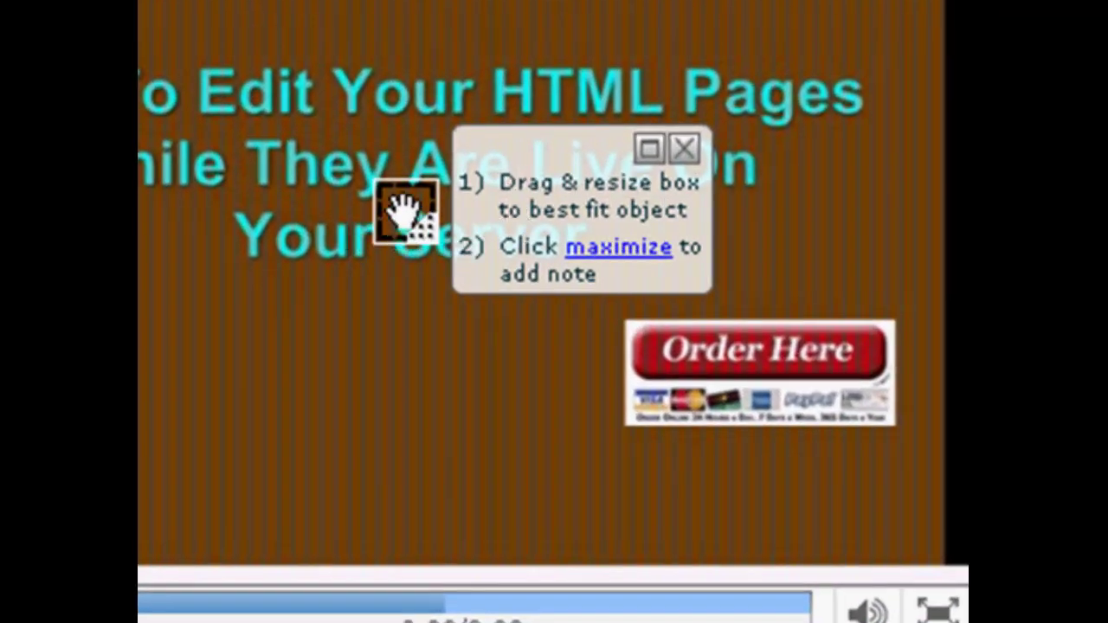
drag(398, 203, 631, 322)
drag(666, 355, 900, 434)
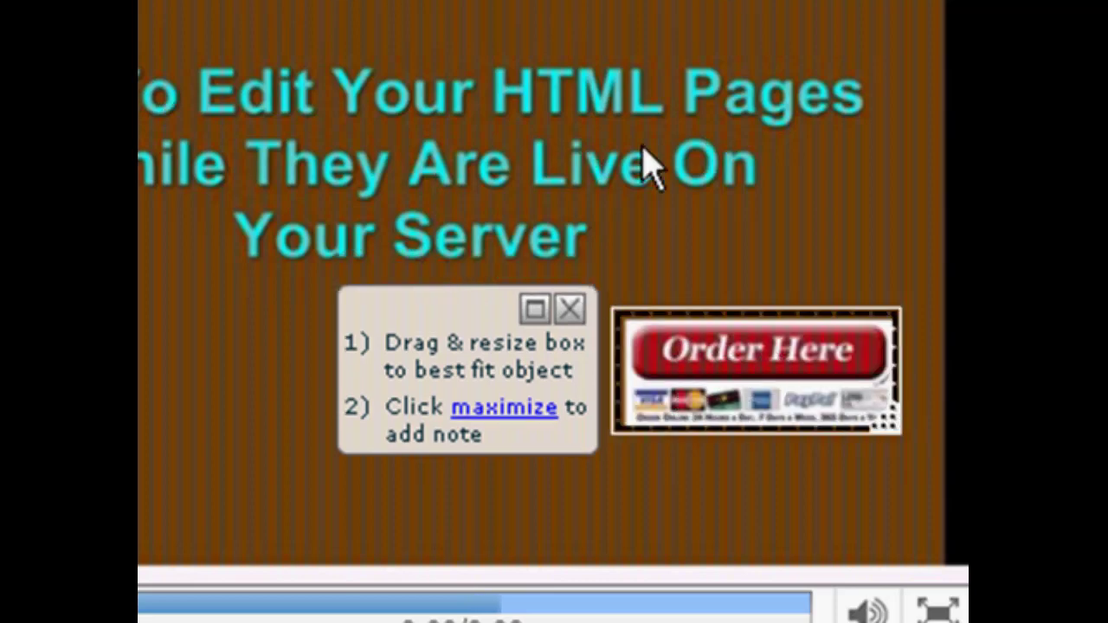
Maximize the hotspot's note and enter the description "Click here to buy the widget gizmo".
click(485, 409)
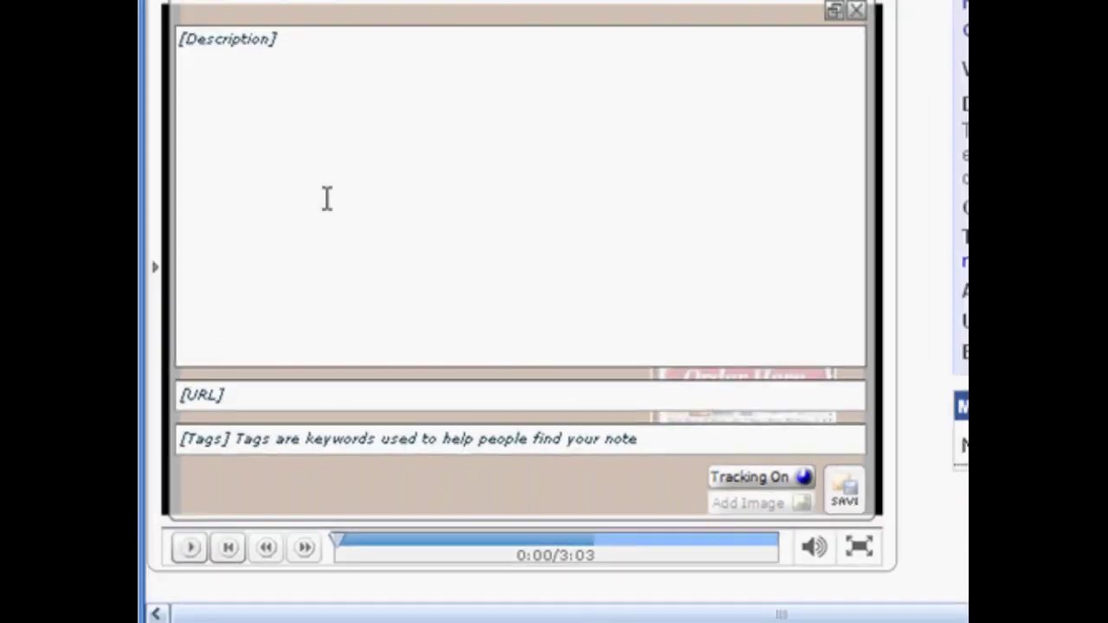
click(191, 40)
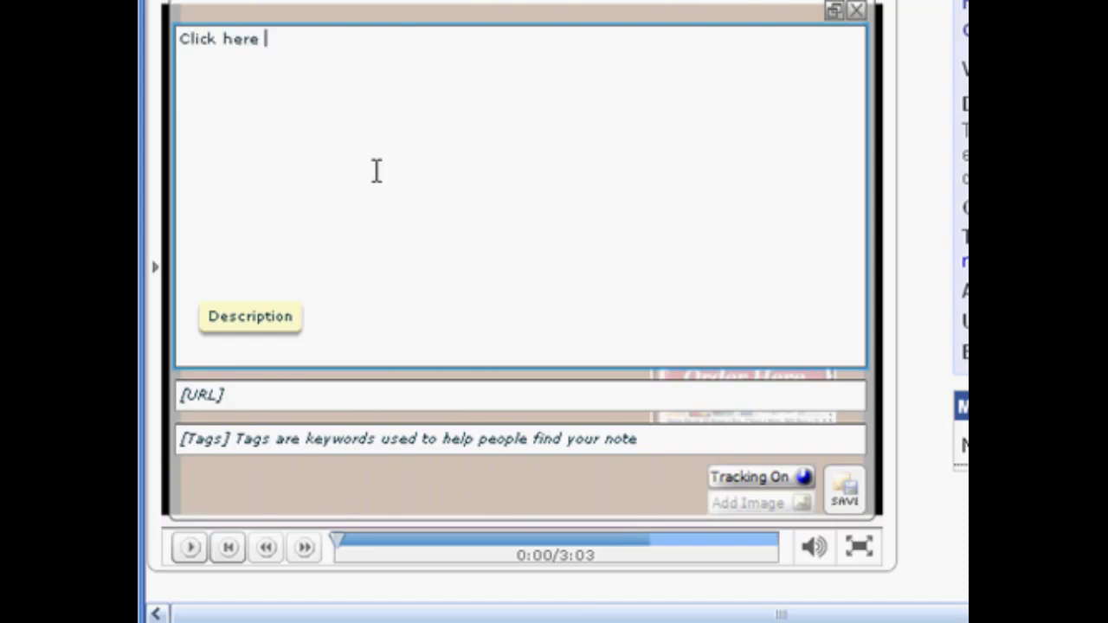
text(to buy the widget gizmo)
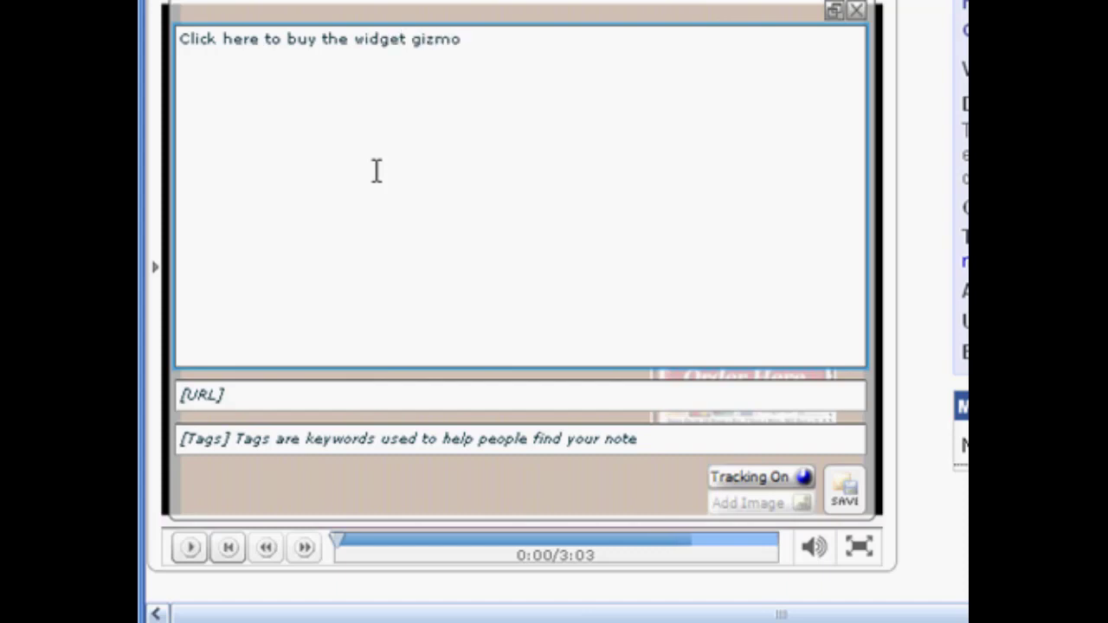
drag(376, 171, 251, 401)
click(250, 401)
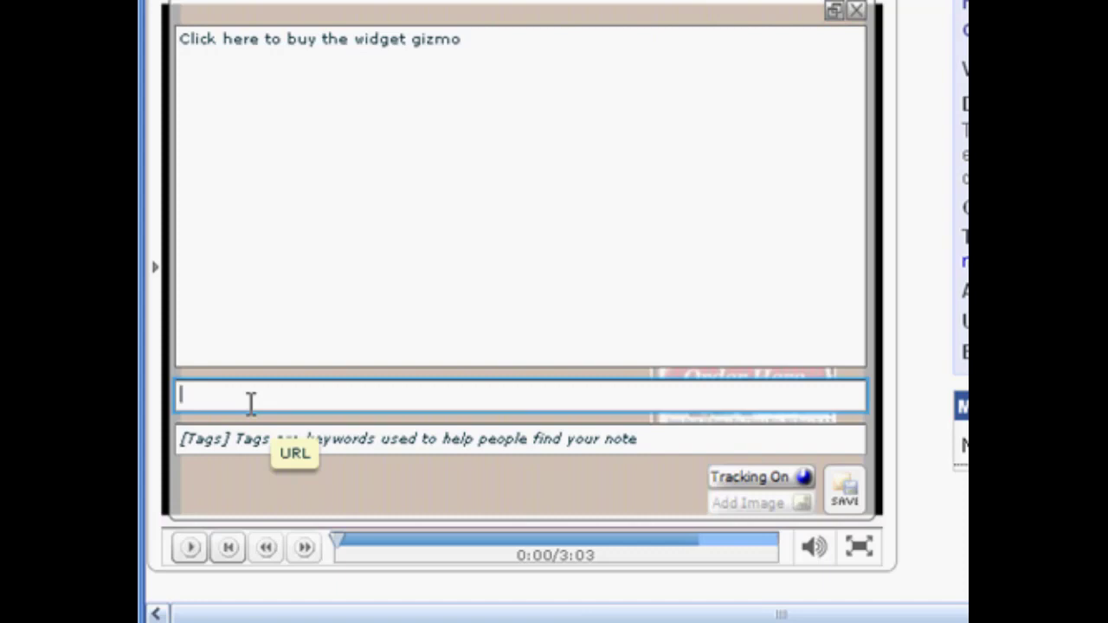
text(http://w)
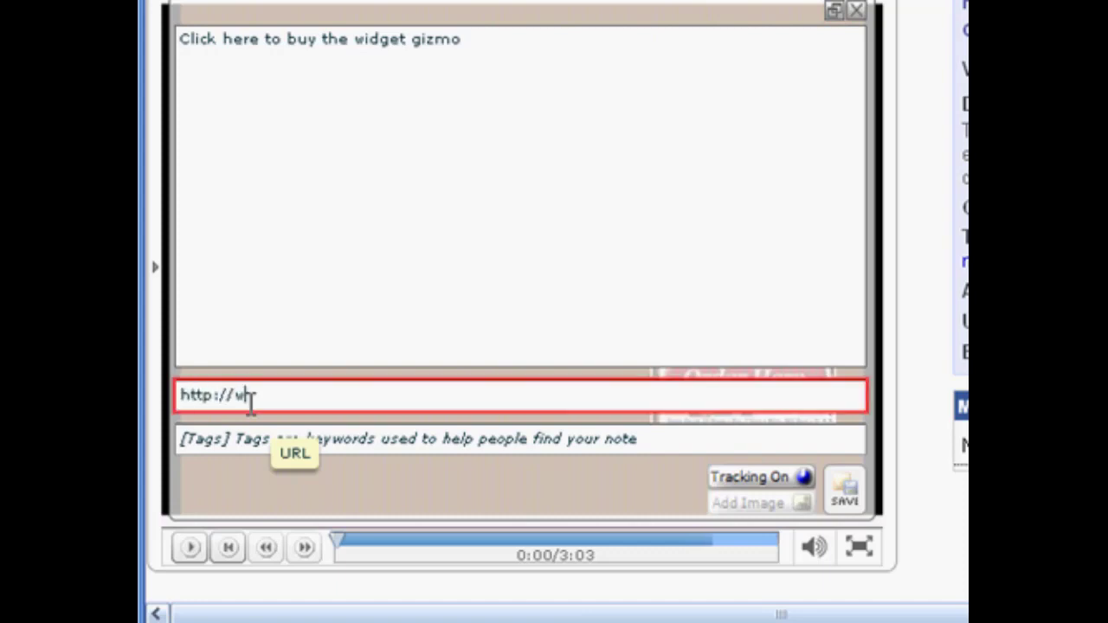
text(ww.pminyou)
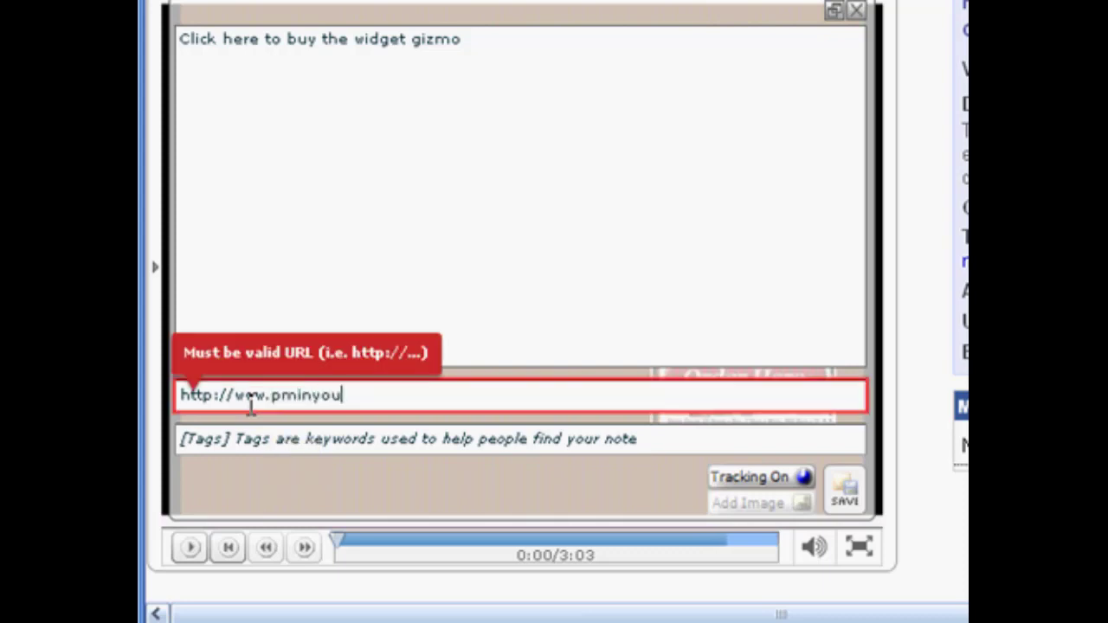
text(.com)
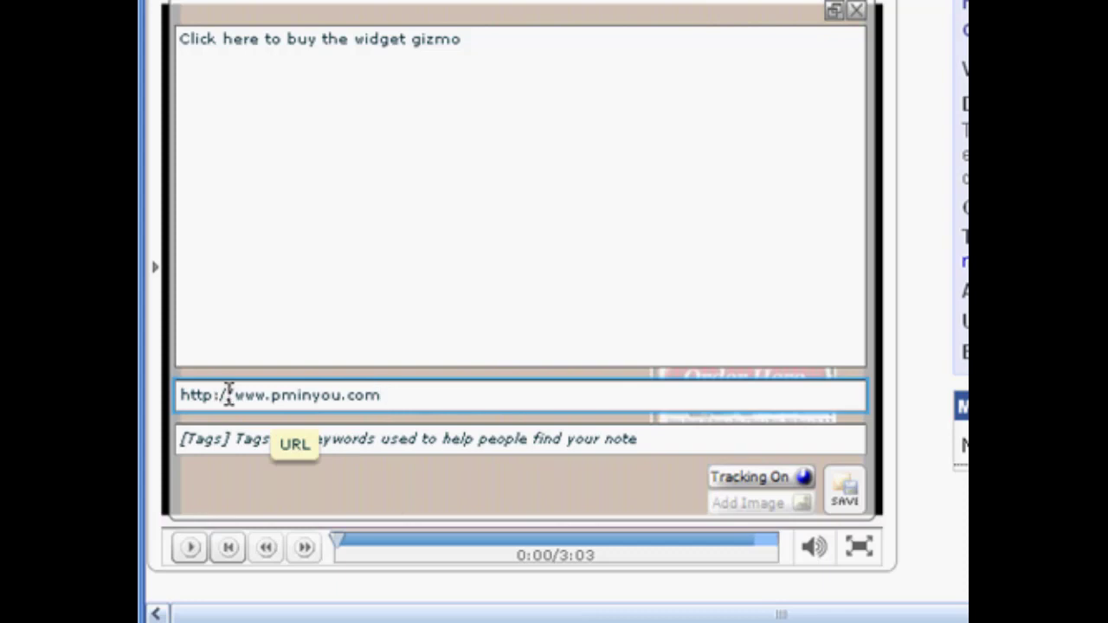
Turn off tracking for the hotspot, set its selection time to 0:05-2:58, and save the note.
click(338, 442)
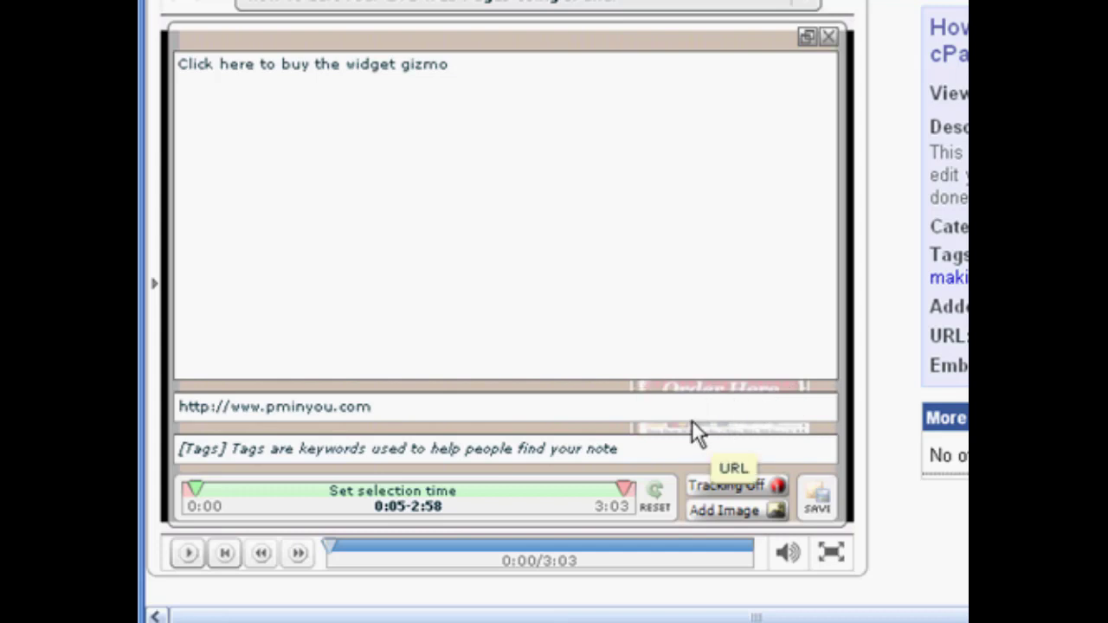
click(819, 511)
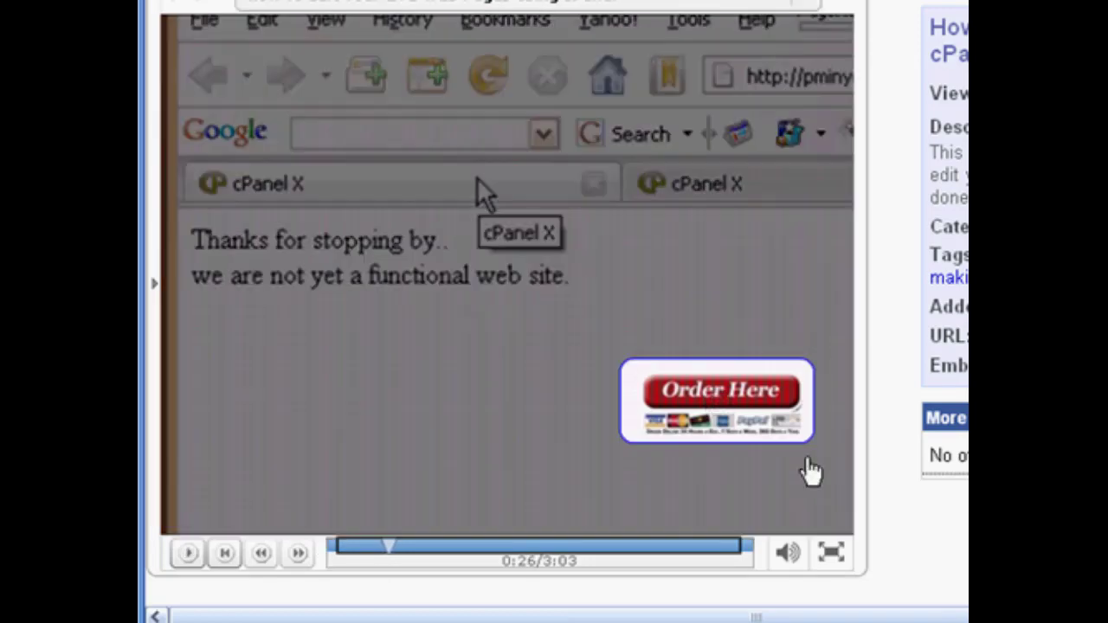
Open the saved Order Here hotspot's note at full size and switch it to editing.
mouse_move(758, 402)
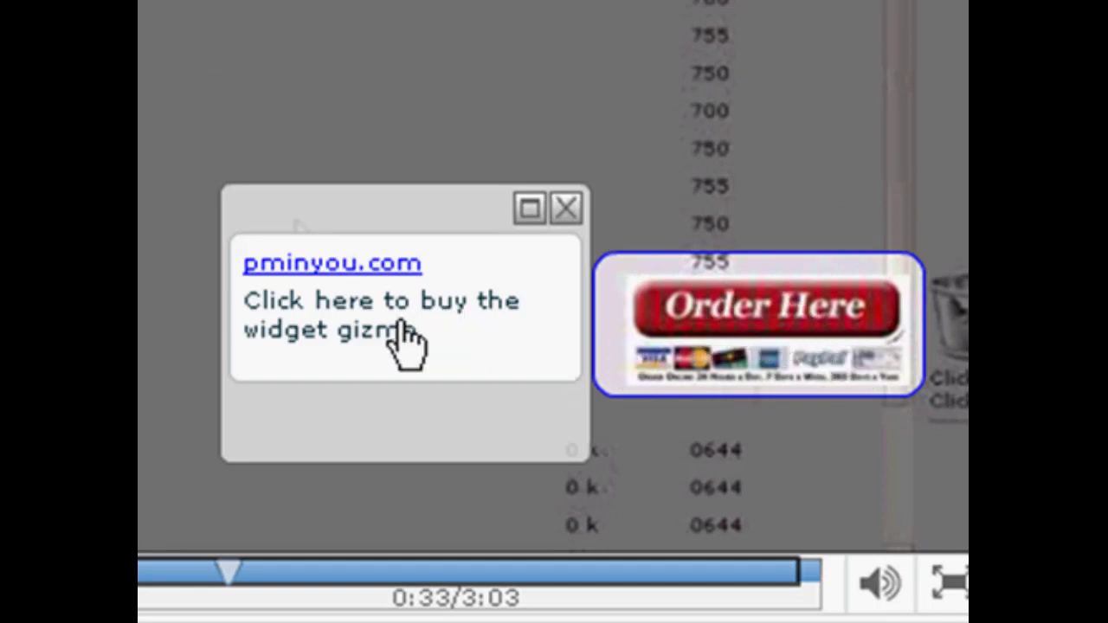
click(455, 327)
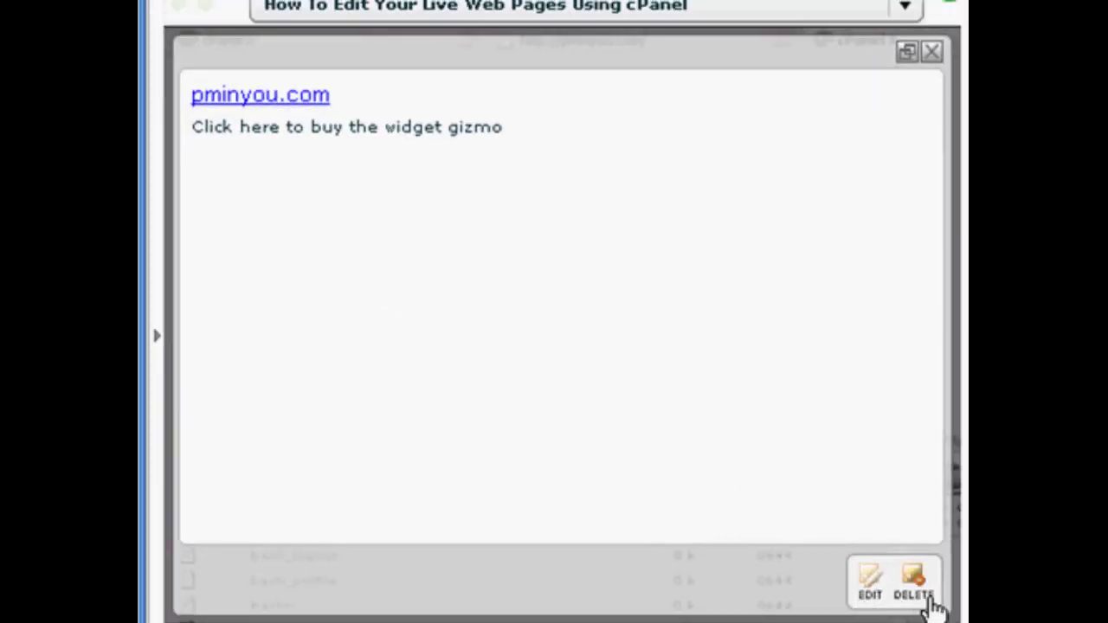
click(871, 589)
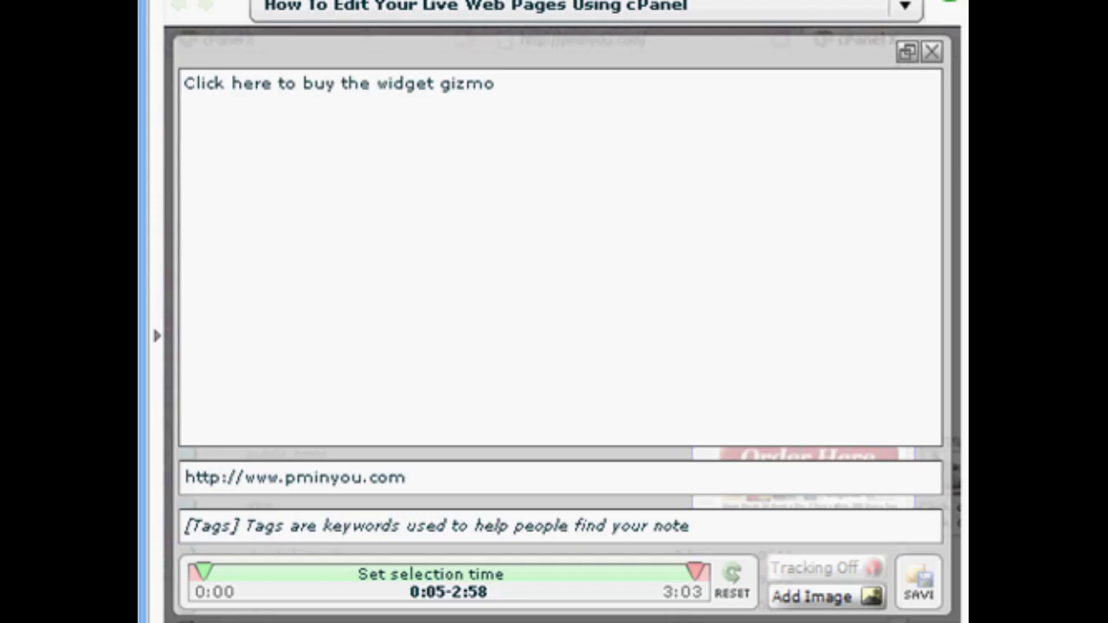
Replace the hotspot note's description with the copied HTML link code for the "Understanding Streaming Video" article and save the note.
drag(184, 83, 312, 127)
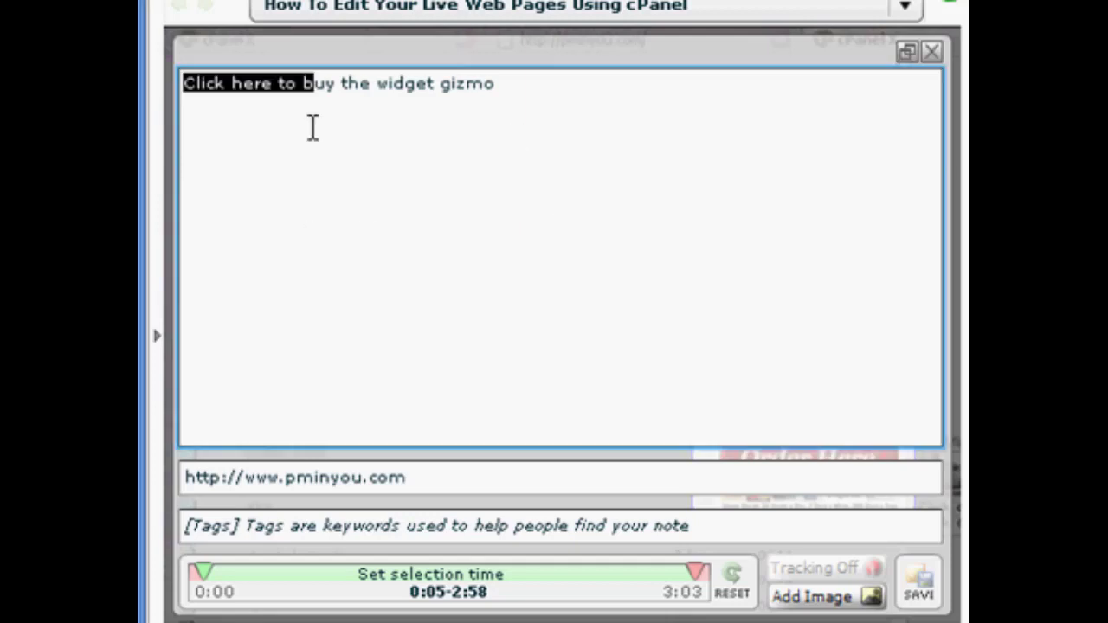
click(196, 100)
drag(183, 83, 546, 84)
right_click(432, 91)
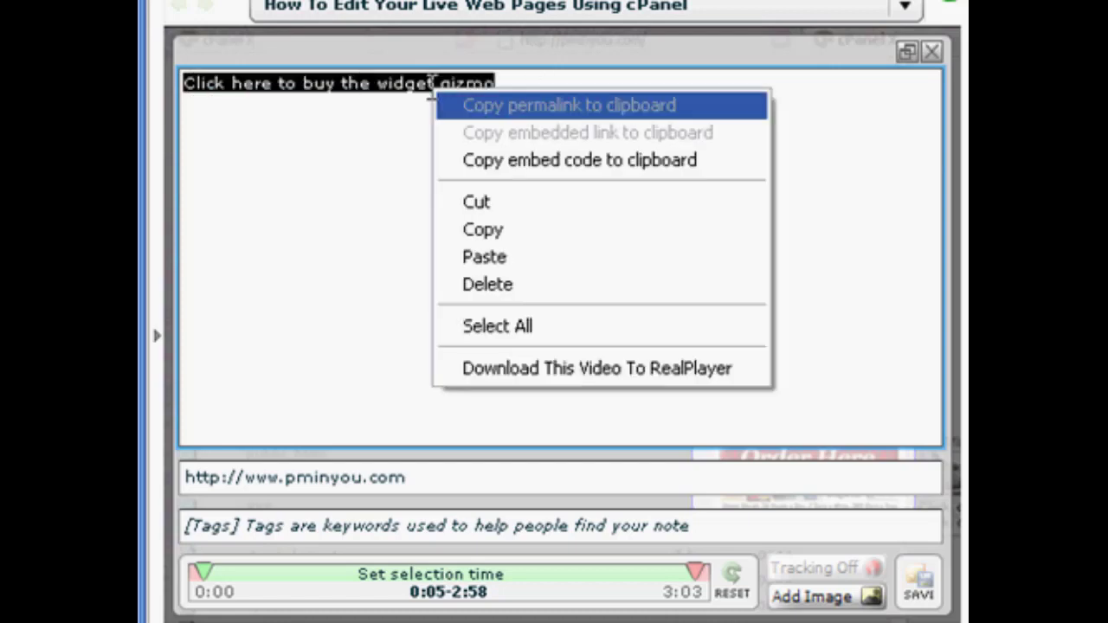
click(507, 257)
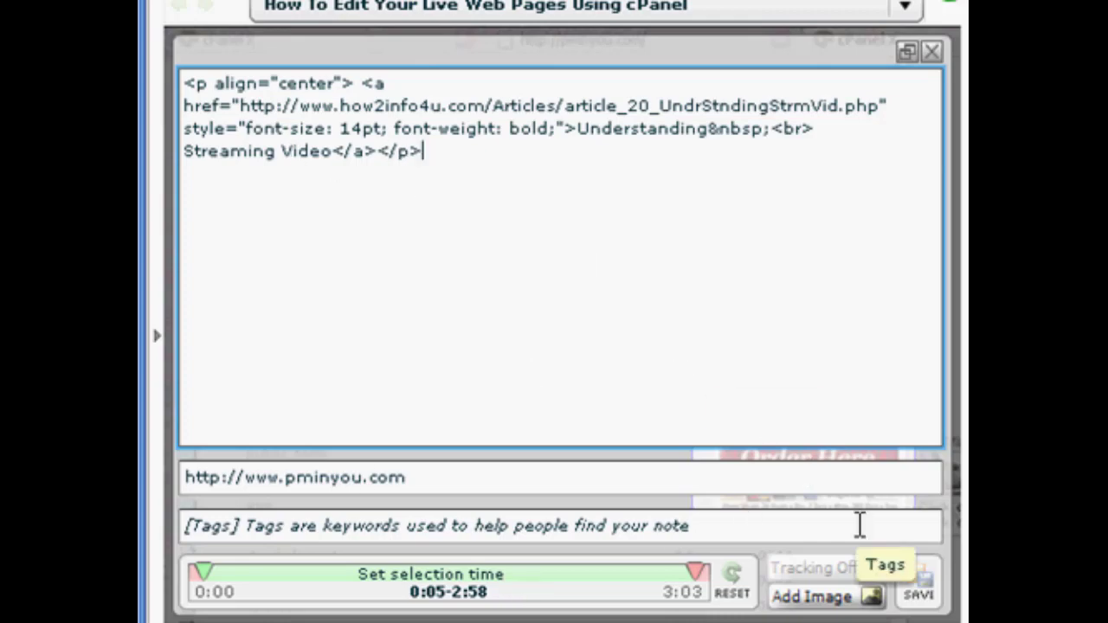
click(923, 589)
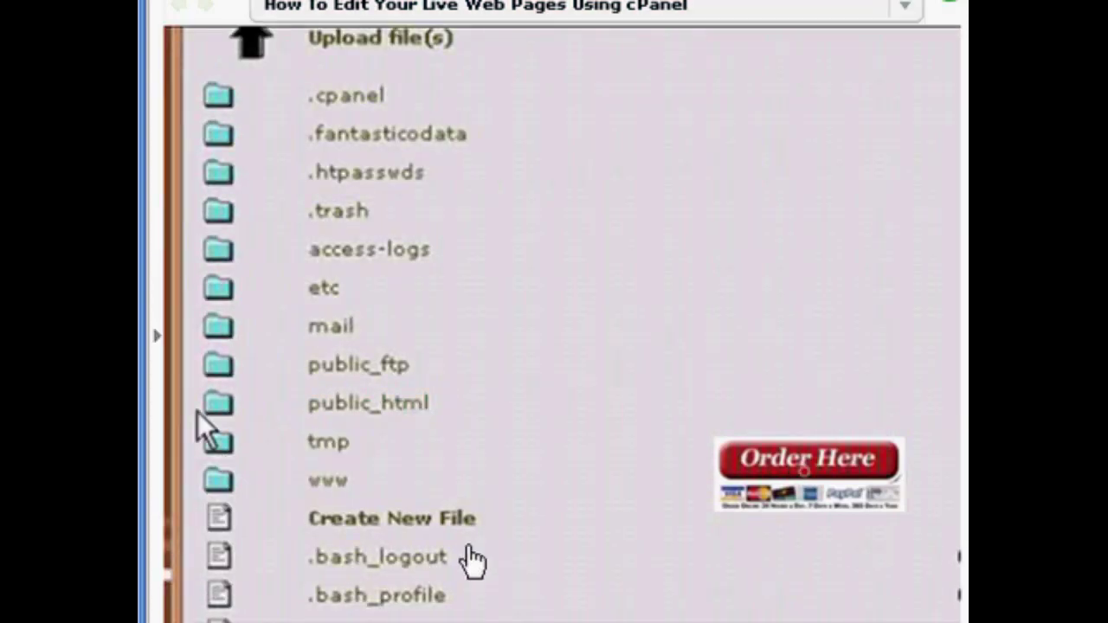
Test the Order Here hotspot during playback, discard the new note box started on the title frame, and resume the video.
click(779, 487)
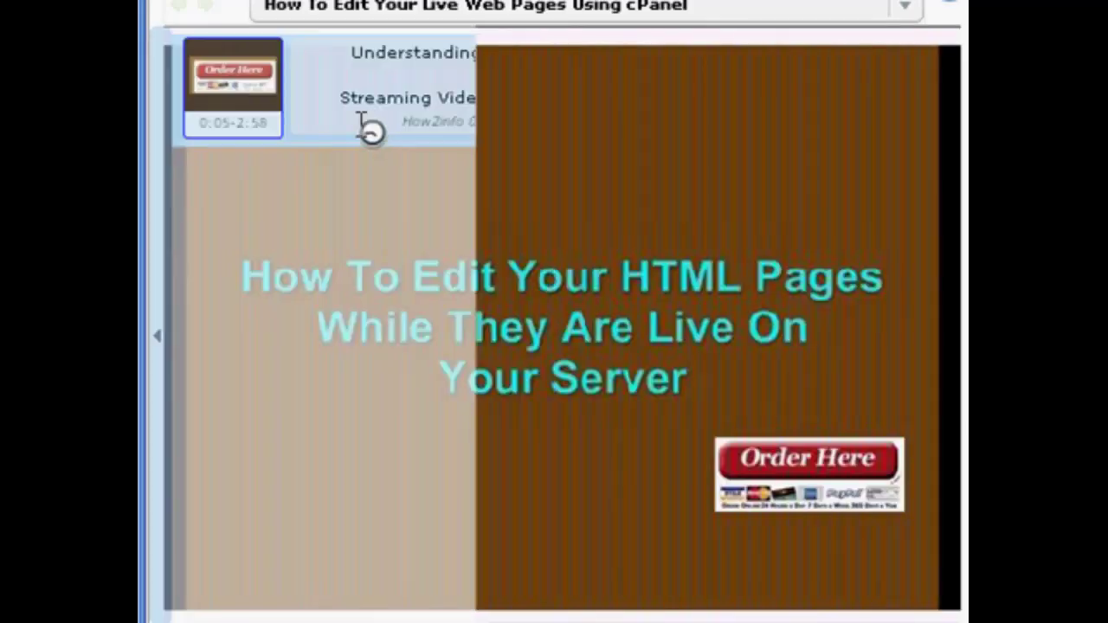
click(810, 476)
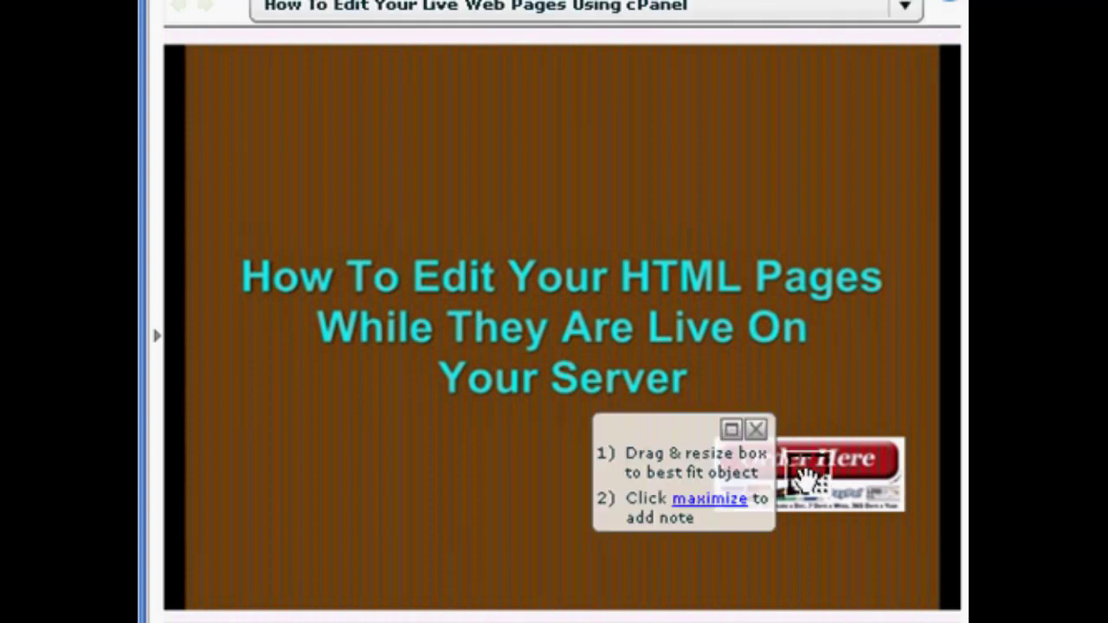
click(757, 431)
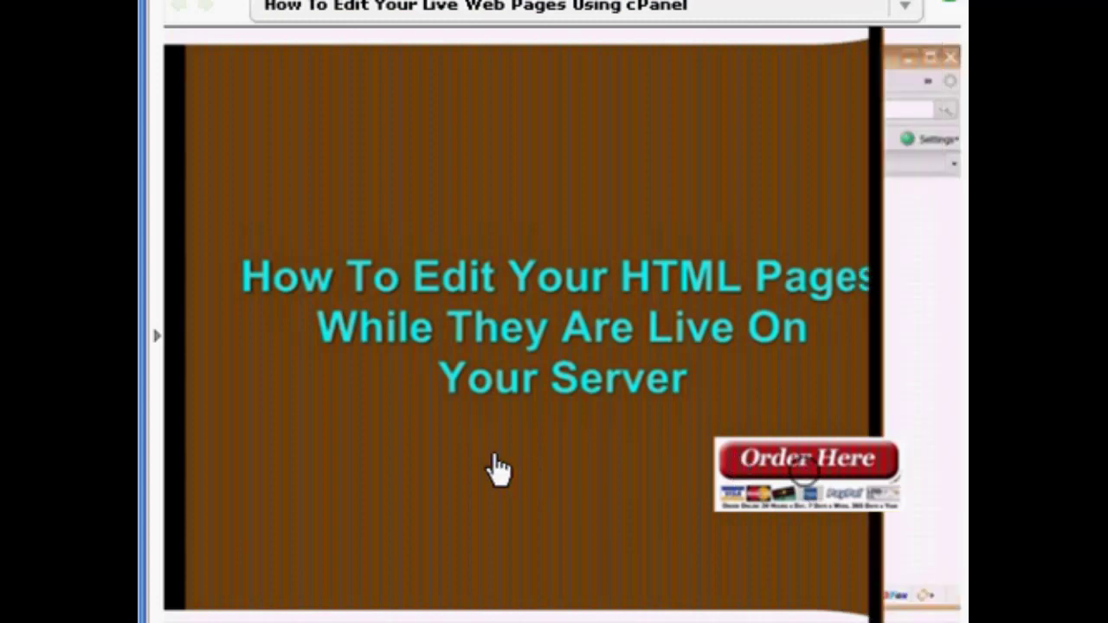
click(826, 489)
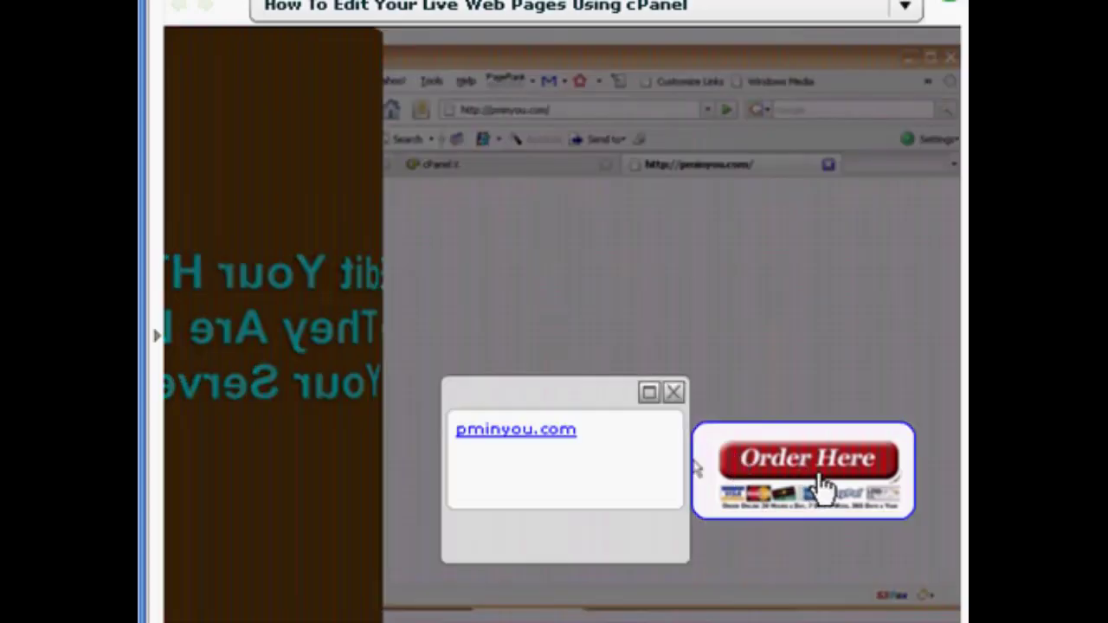
click(819, 475)
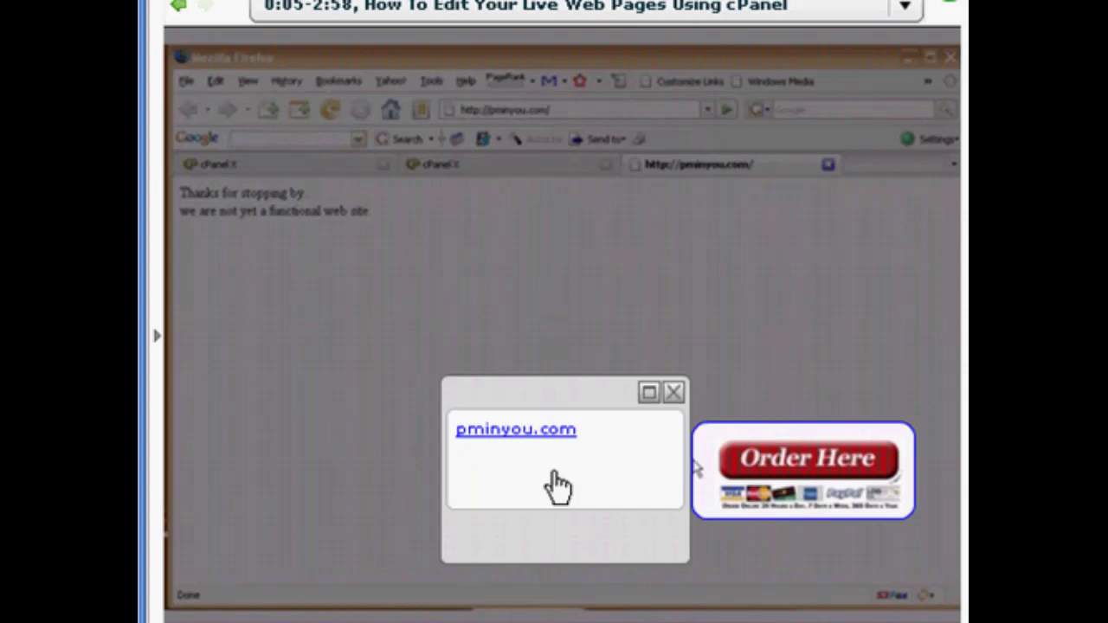
click(950, 3)
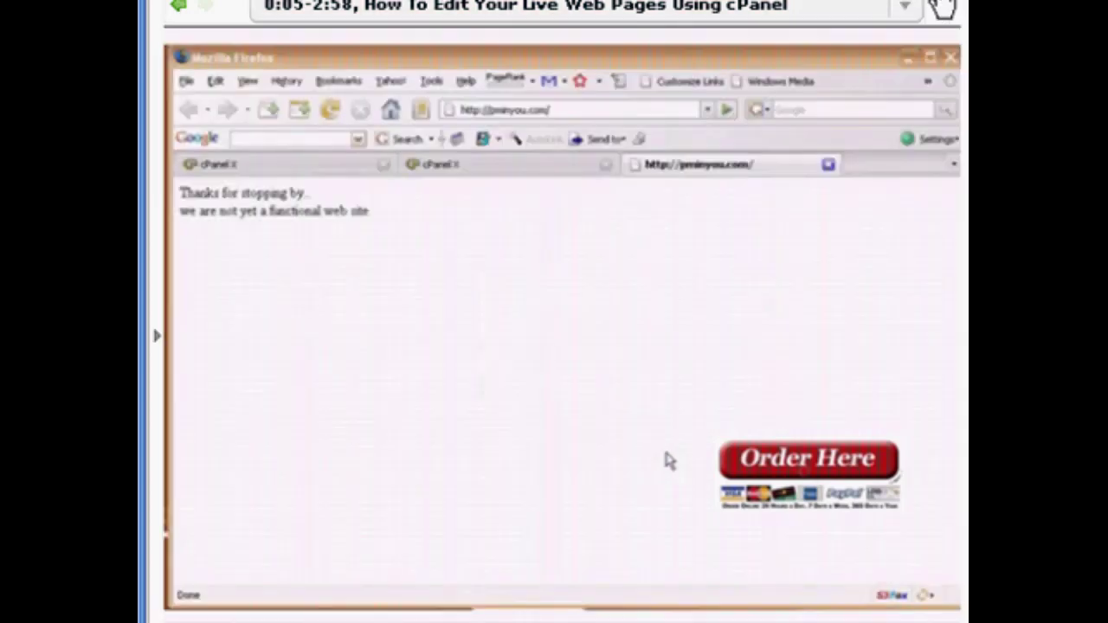
Return the video to its start, replay it to check the Order Here hotspot, and pause it at about 0:19.
scroll(953, 11, up, 3)
scroll(632, 554, down, 2)
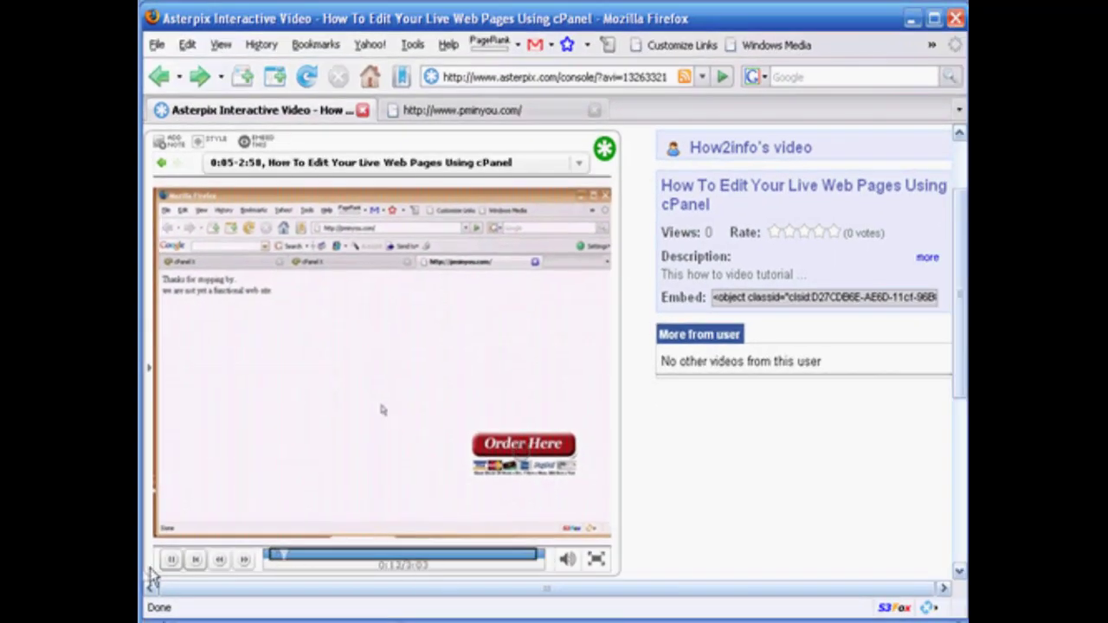
click(195, 560)
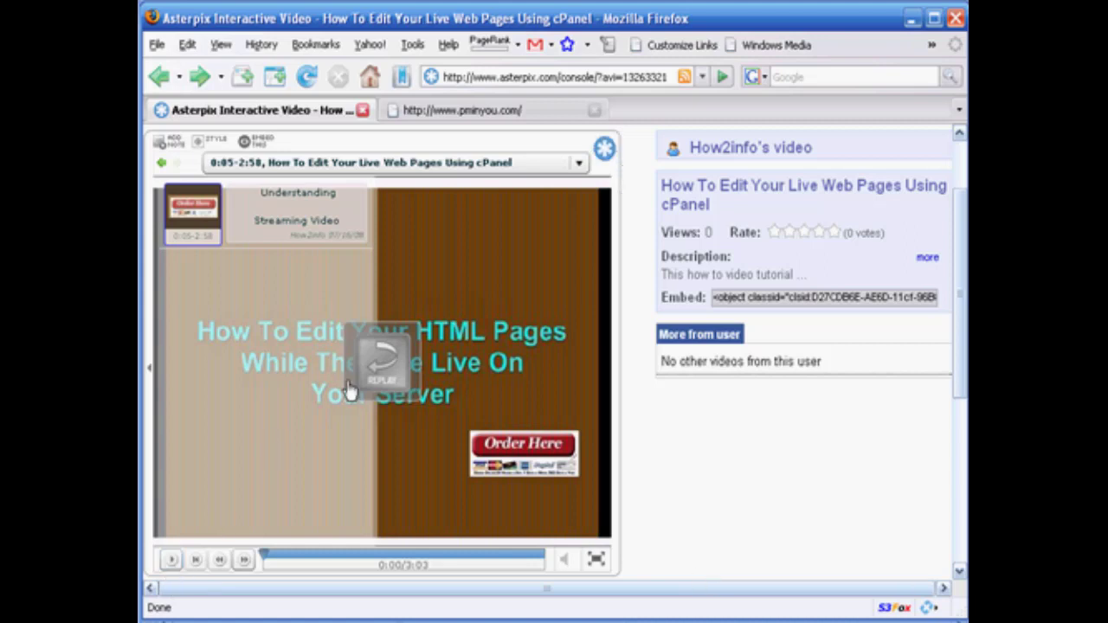
click(381, 364)
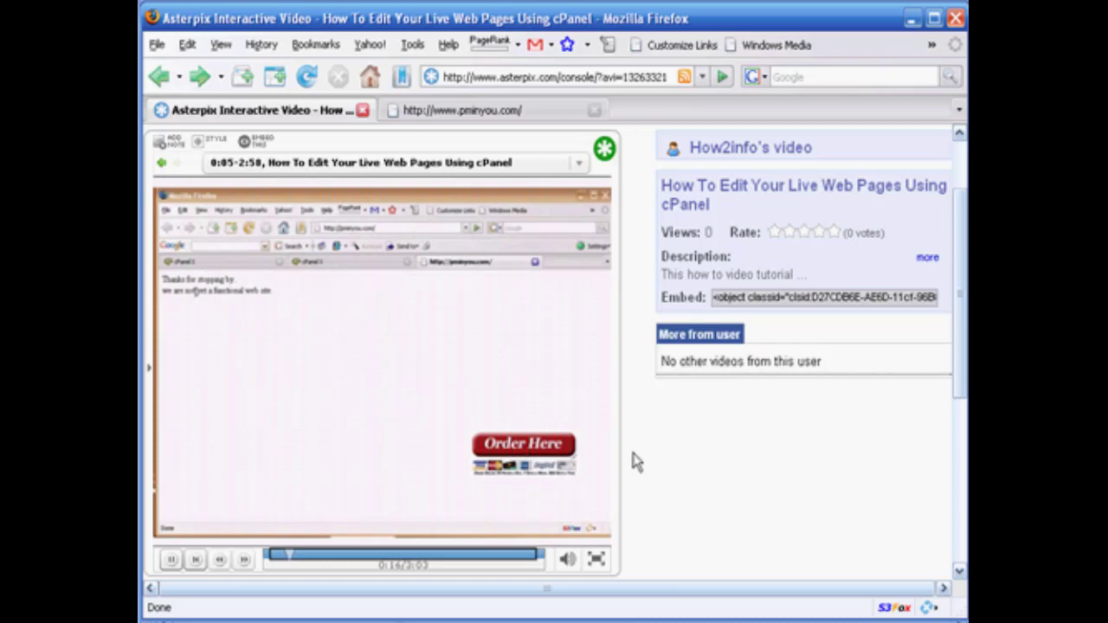
click(172, 562)
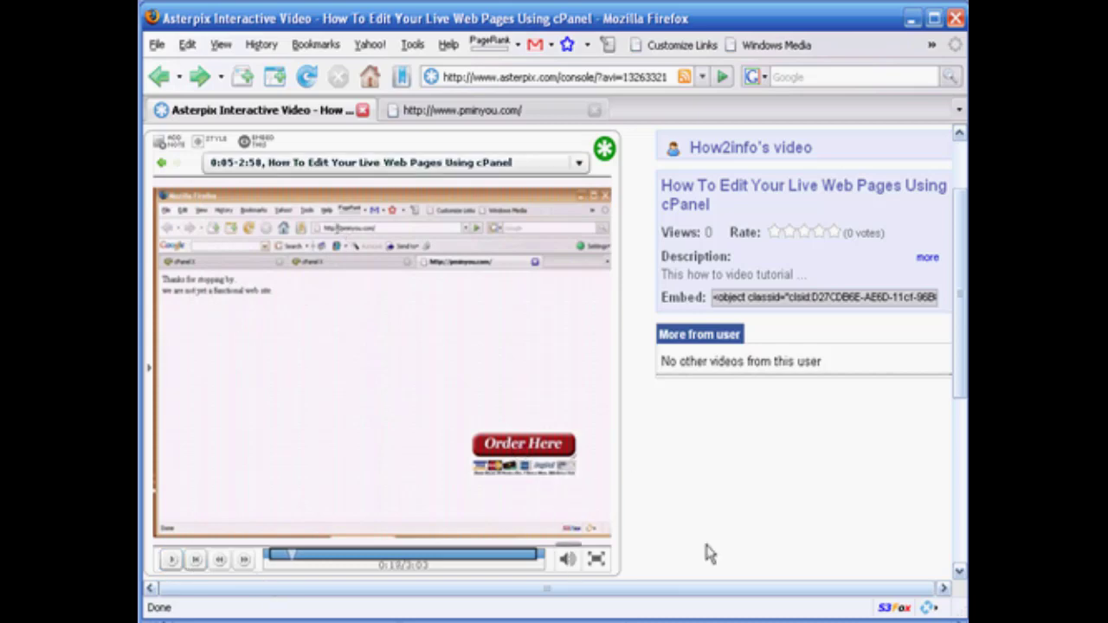